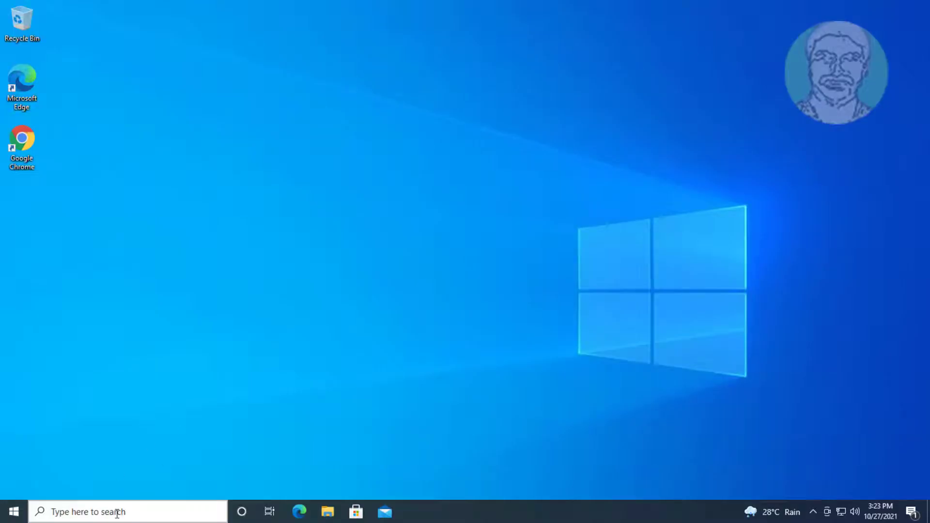
Search for cmd and launch Command Prompt as administrator, approving the UAC prompt.
left_click(117, 512)
type("c")
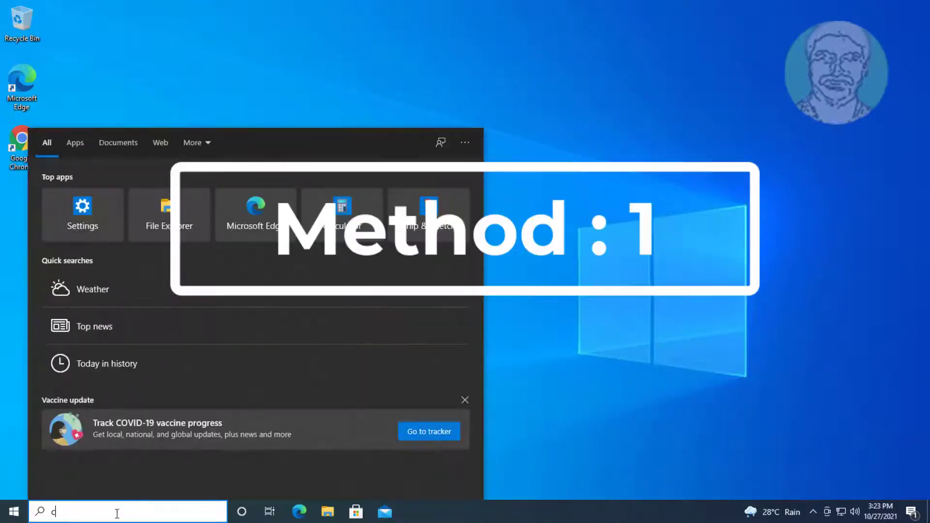
type("md")
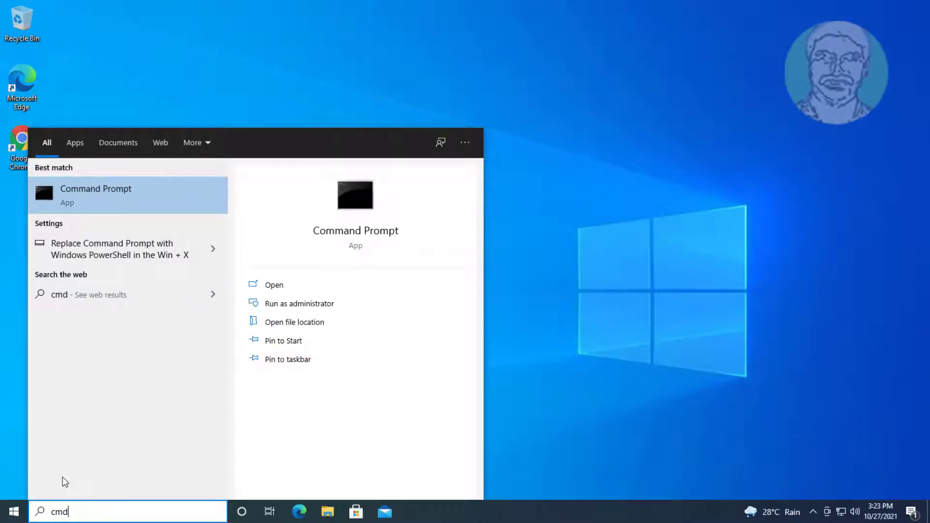
right_click(107, 191)
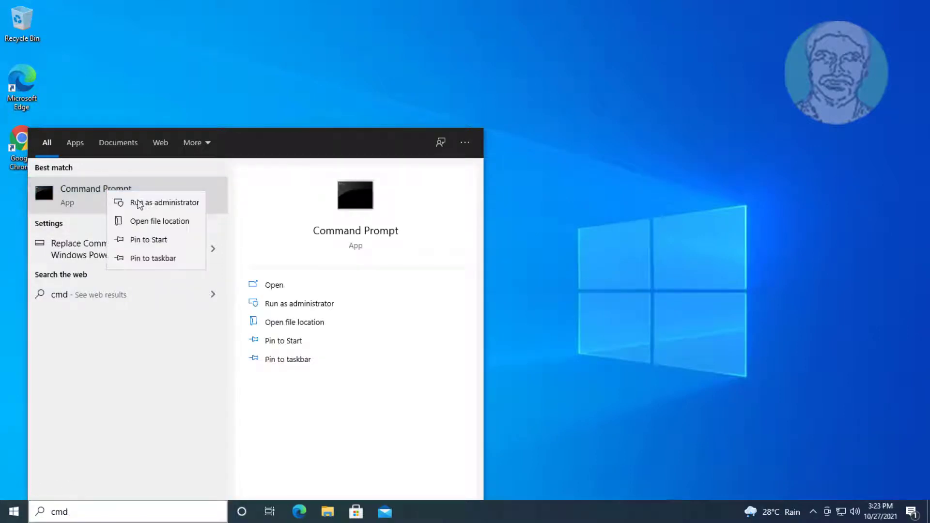
key("Escape")
left_click(594, 232)
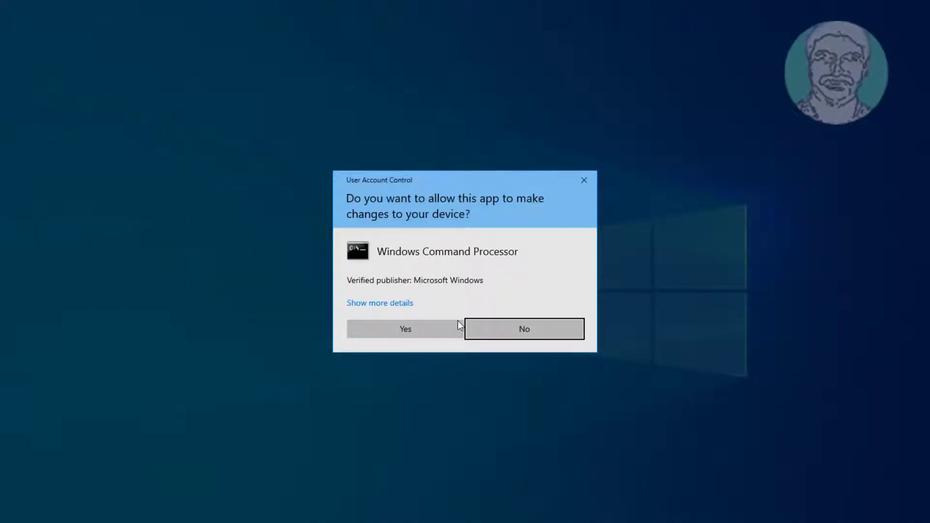
left_click(443, 329)
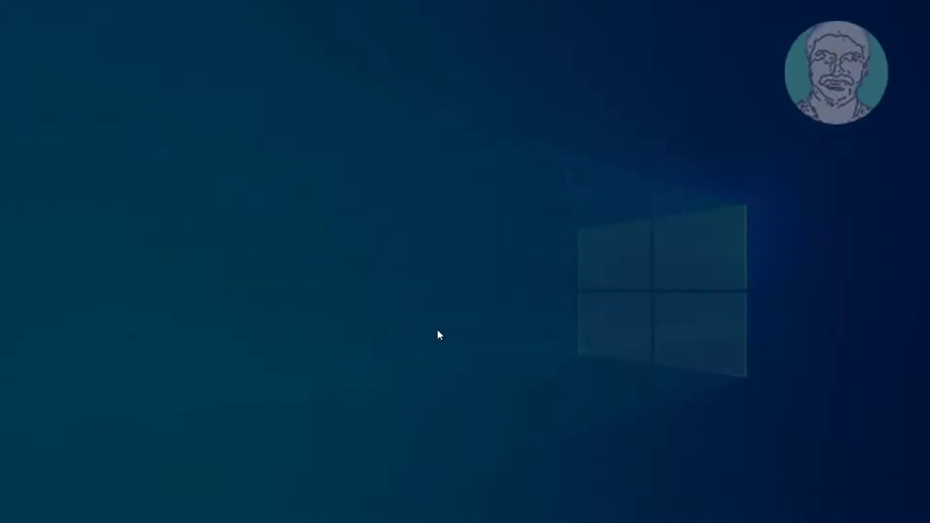
type("sc")
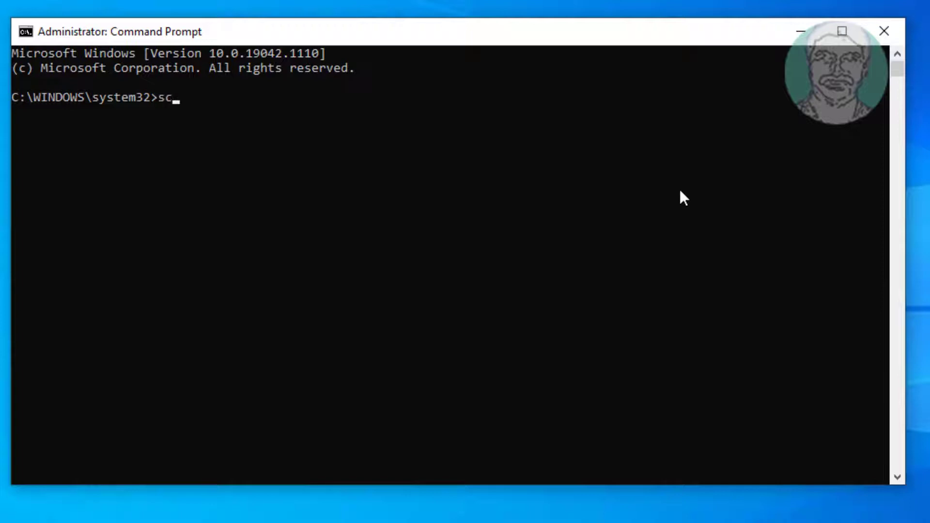
type(" c")
type("onfig")
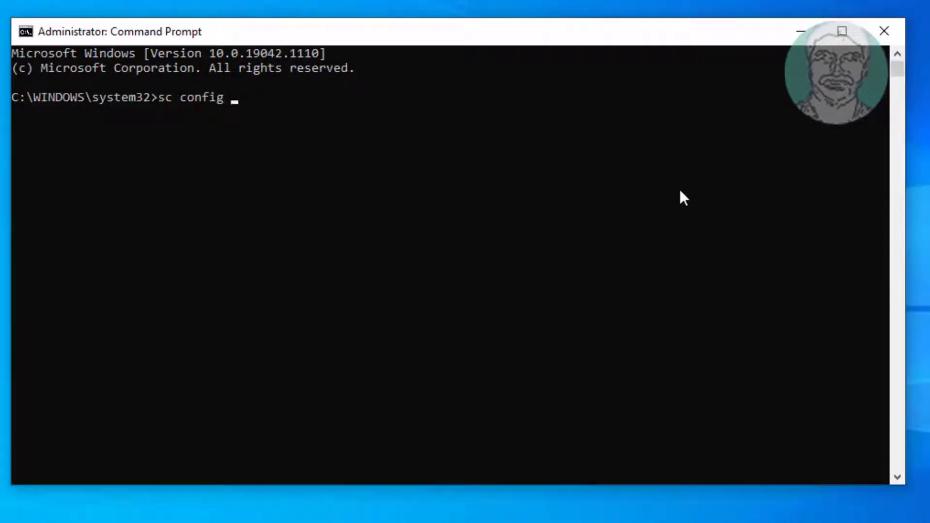
type(" wuau")
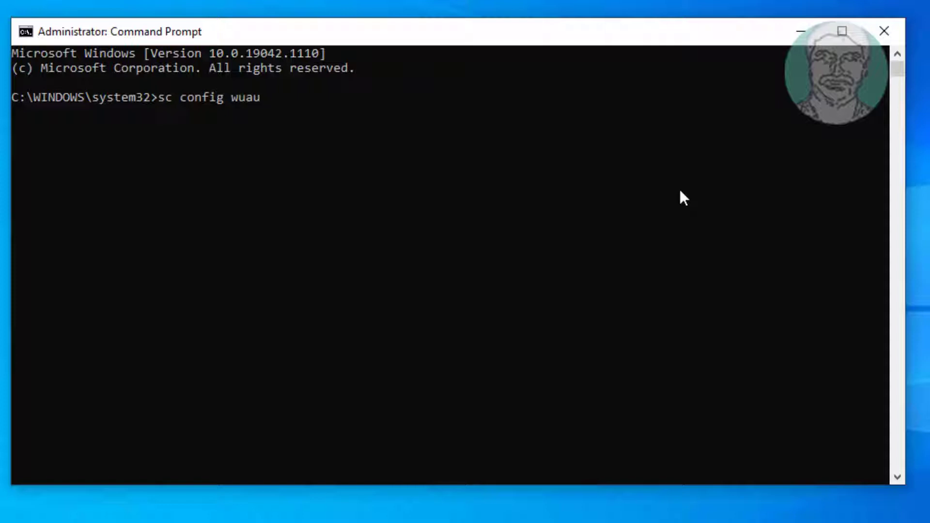
type("serv")
type(" start")
type("=auto")
Run 'sc config wuauserv start=auto' so the Windows Update service starts automatically.
key("Return")
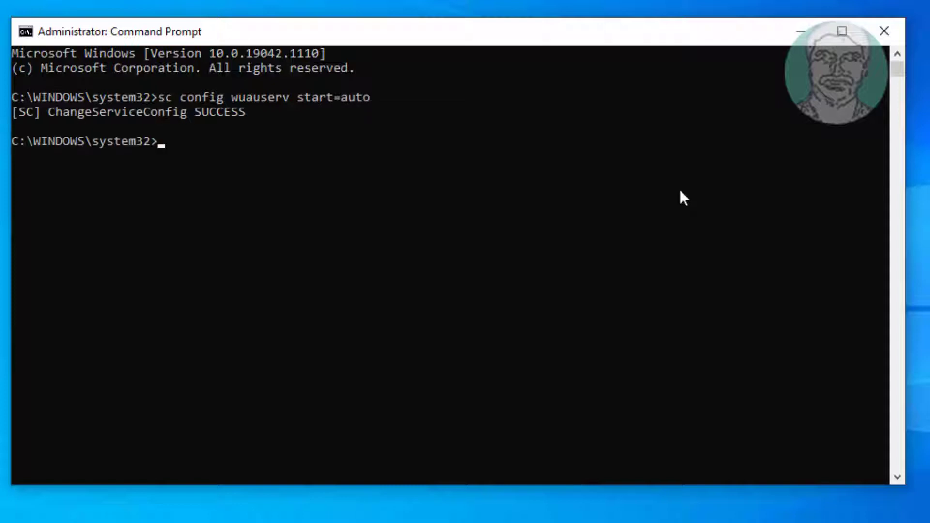
type("sc")
type(" config bi")
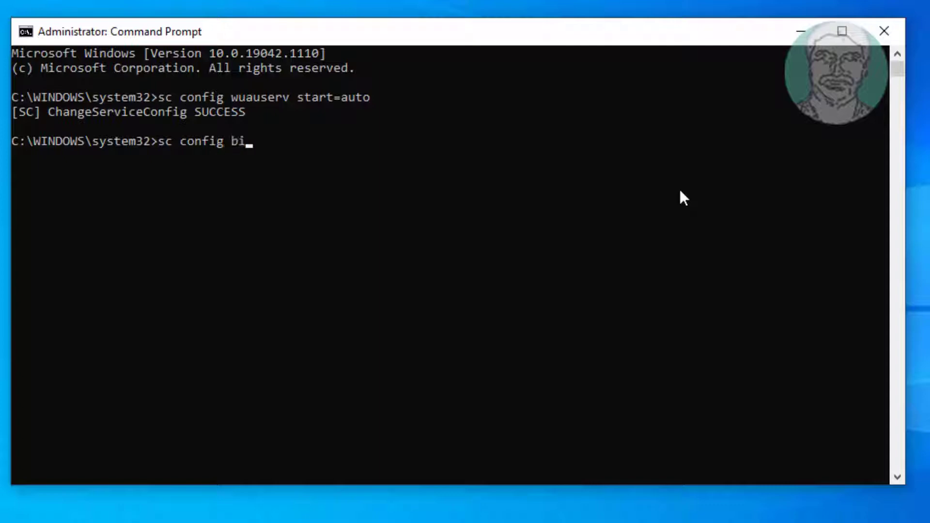
type("ts s")
type("tart=")
type("auto")
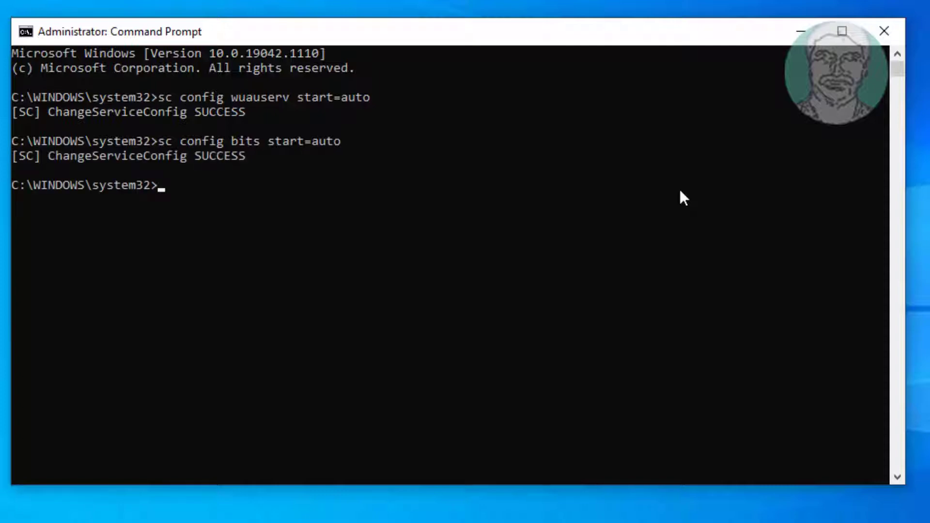
type("sc")
type(" config")
type(" cr")
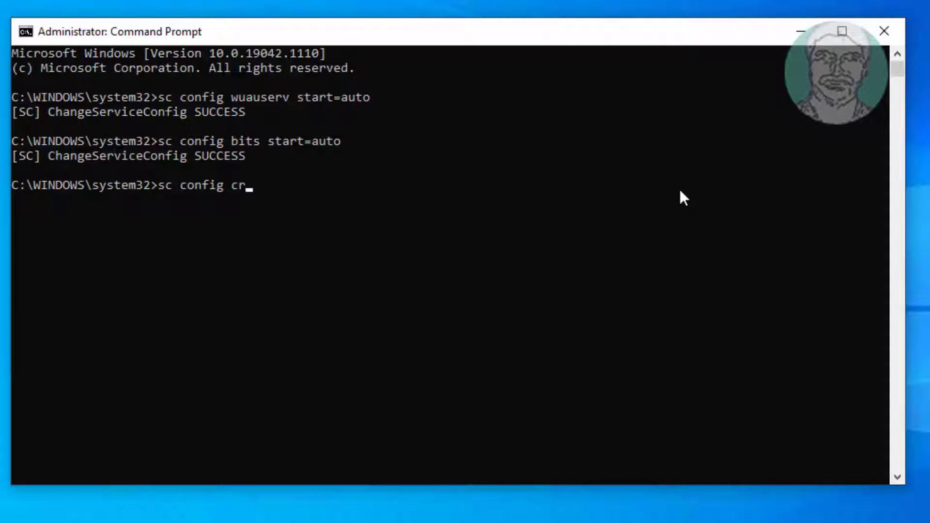
type("yptsc")
Run 'sc config cryptsvc start=auto' and 'sc config trustedinstaller start=auto', both reporting success.
key("BackSpace")
type("v")
type("c st")
type("art=")
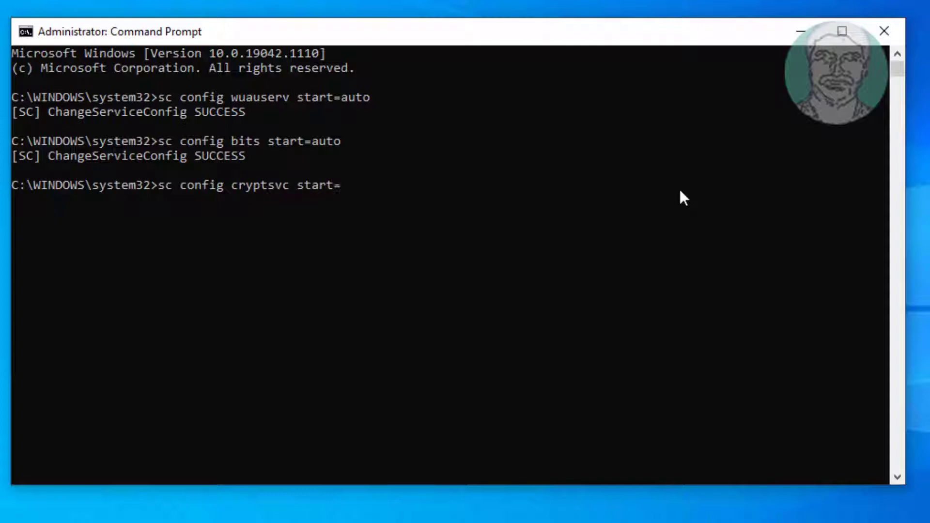
type("auto")
key("Return")
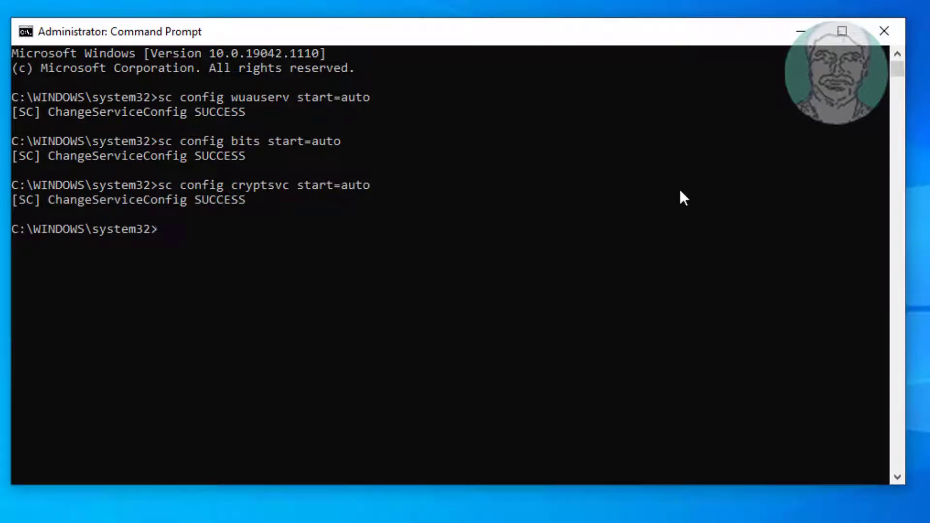
type("sc conf")
type("ig")
type(" tru")
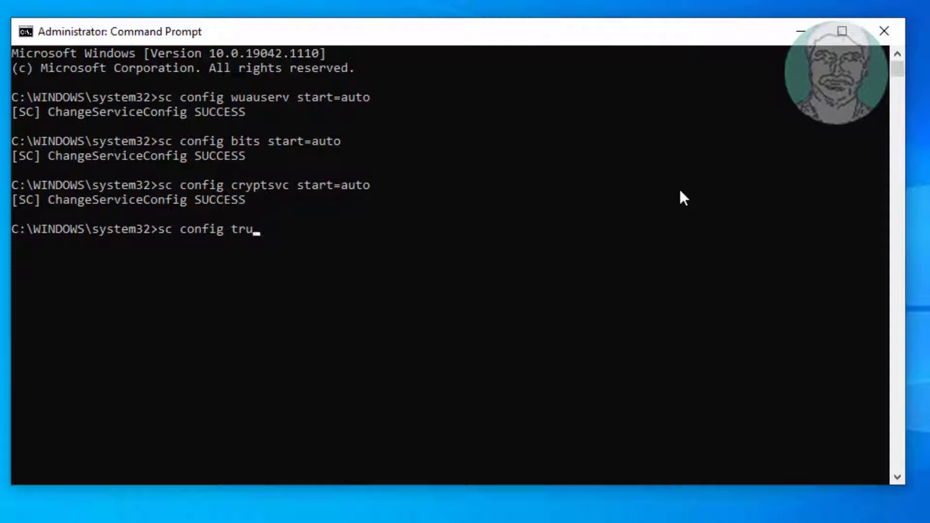
type("st")
type("edinsta")
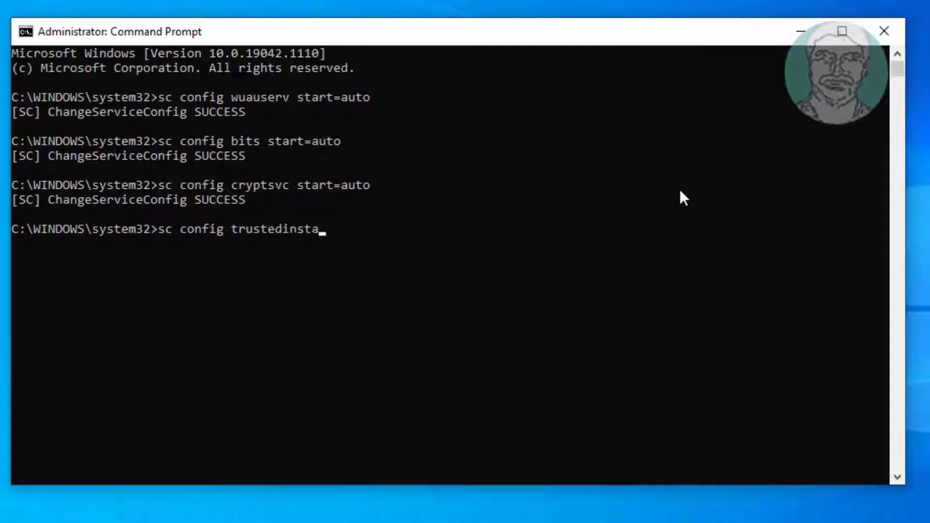
type("ller star")
type("t=au")
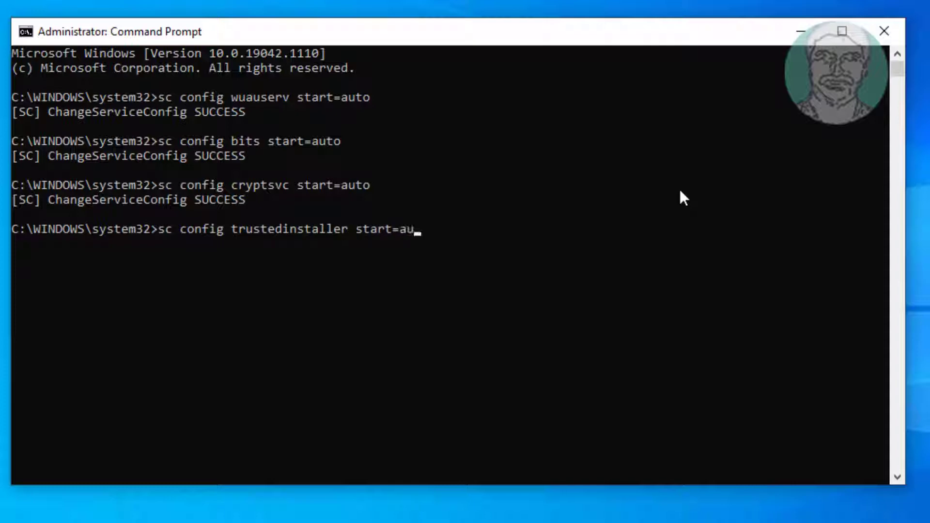
type("to")
key("Return")
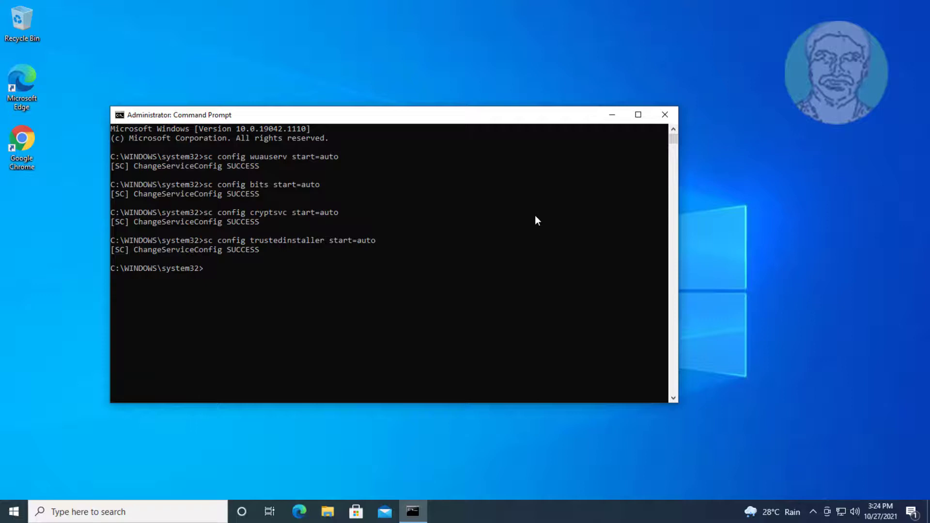
type("exit")
Exit Command Prompt and restart the computer from Start > Power.
key("Return")
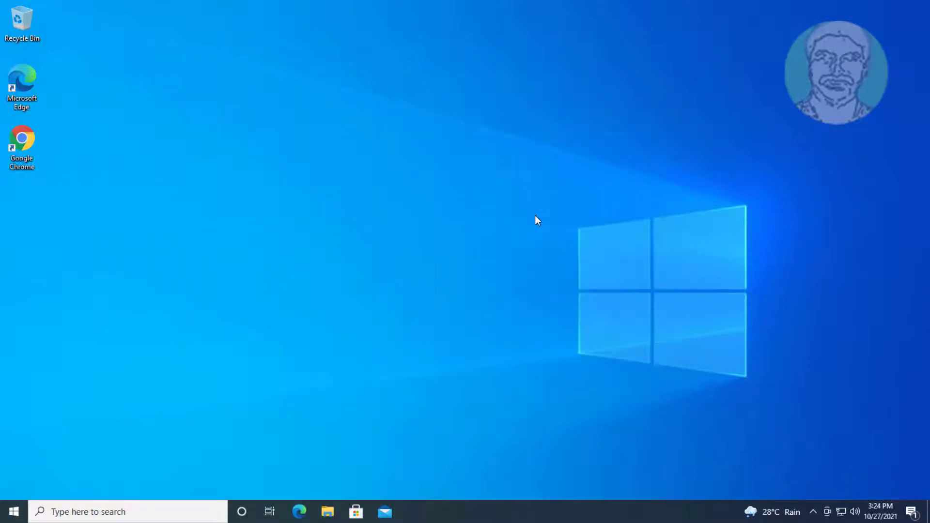
left_click(13, 512)
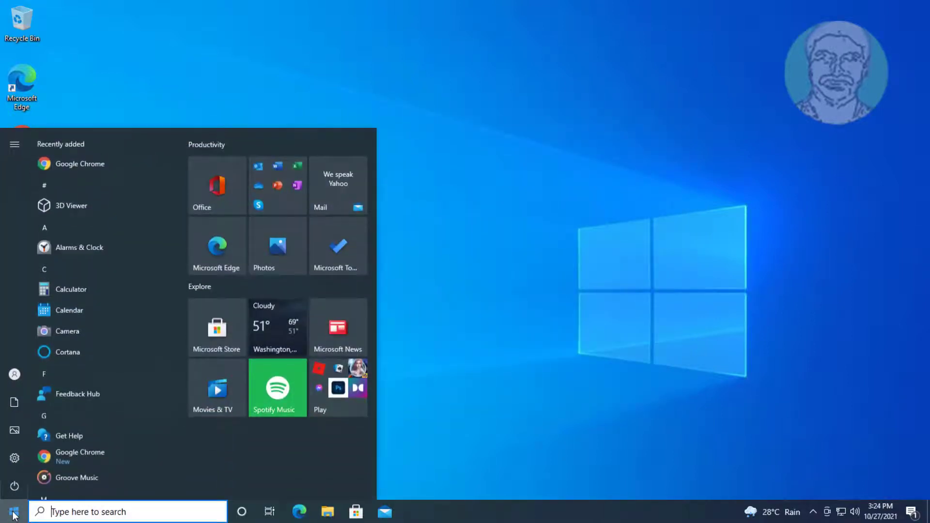
left_click(13, 486)
left_click(34, 456)
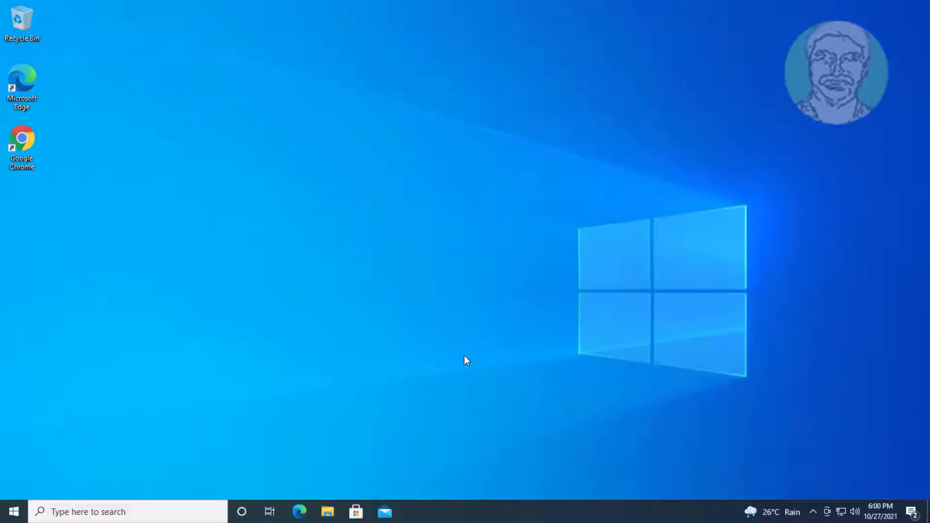
Search for cmd again and relaunch Command Prompt as administrator, allowing it in UAC.
left_click(97, 509)
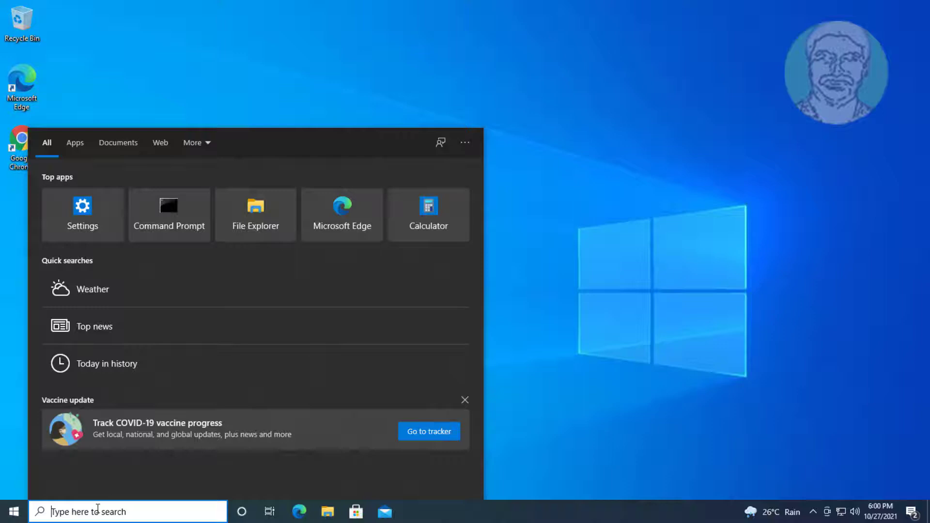
type("cmd")
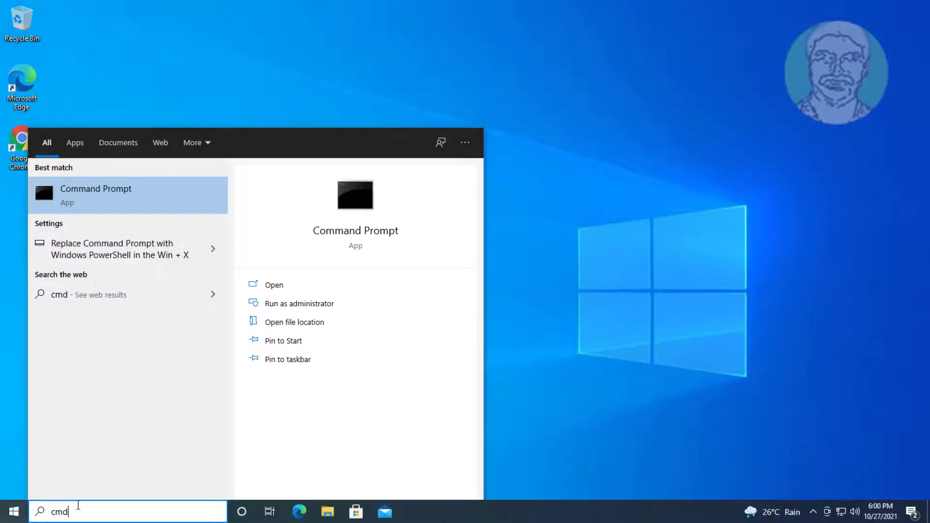
right_click(93, 183)
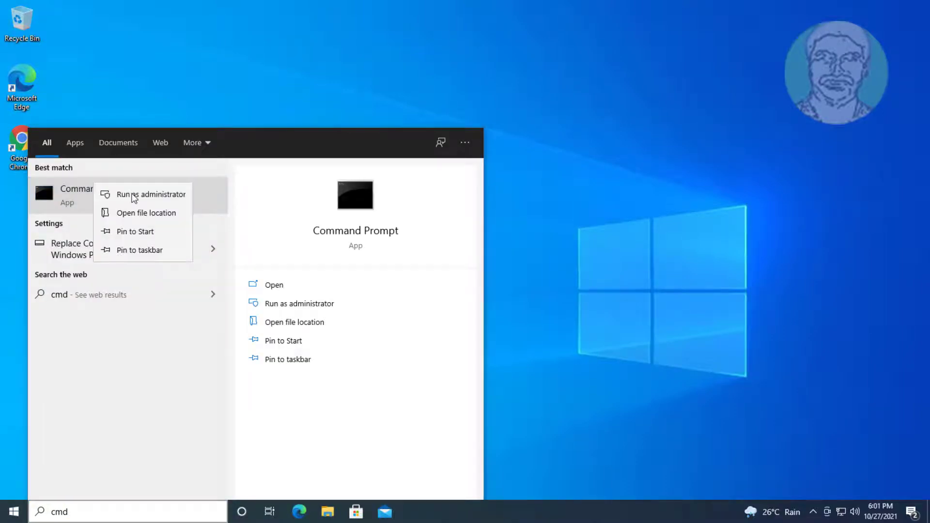
left_click(143, 195)
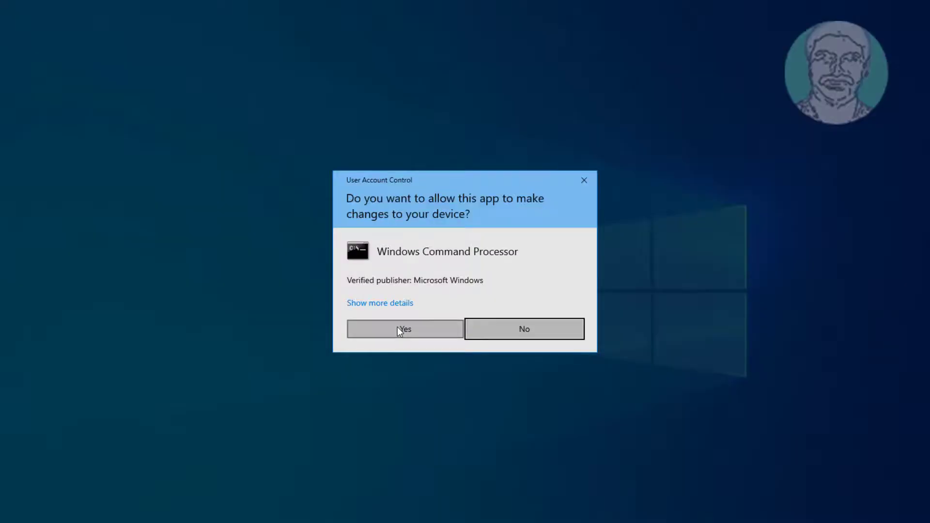
left_click(400, 329)
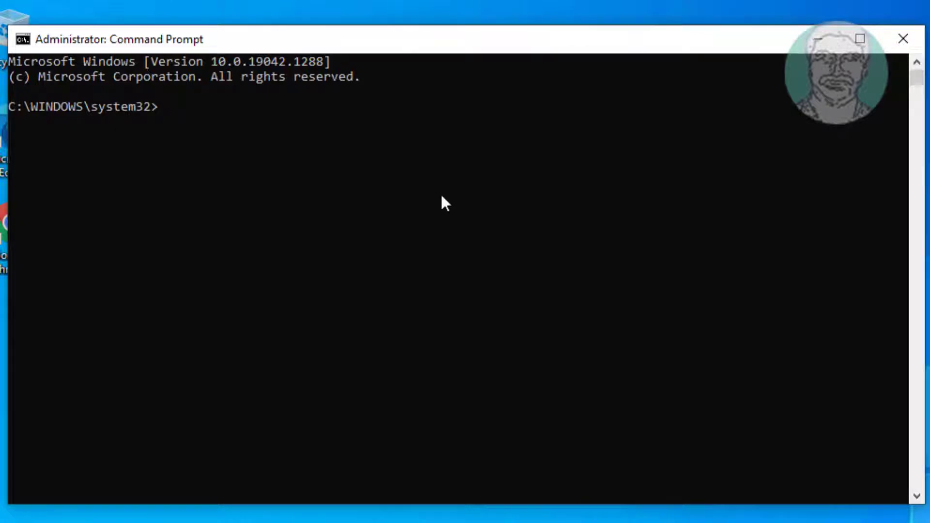
type("ne")
type("t so")
Run 'net stop' for wuauserv, cryptsvc and bits, stopping all three services.
key("BackSpace")
type("top")
type(" wu")
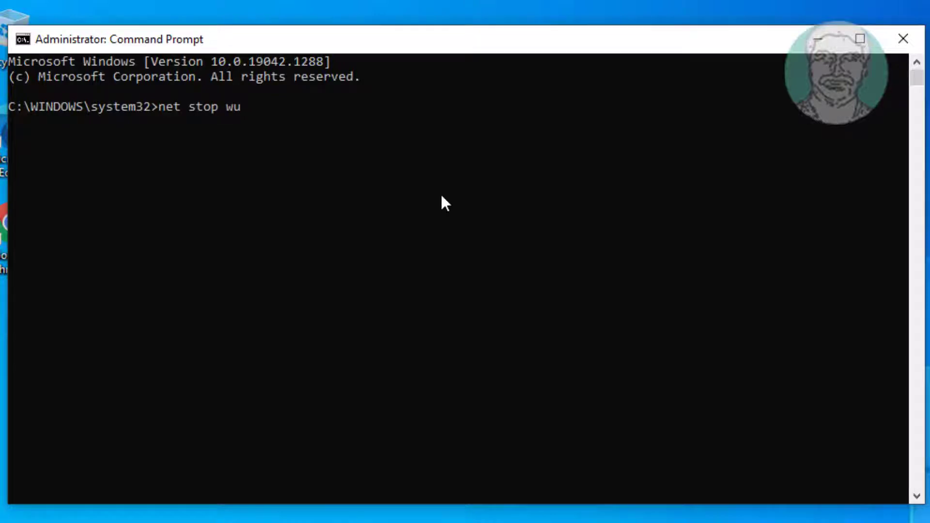
type("auserv")
key("Return")
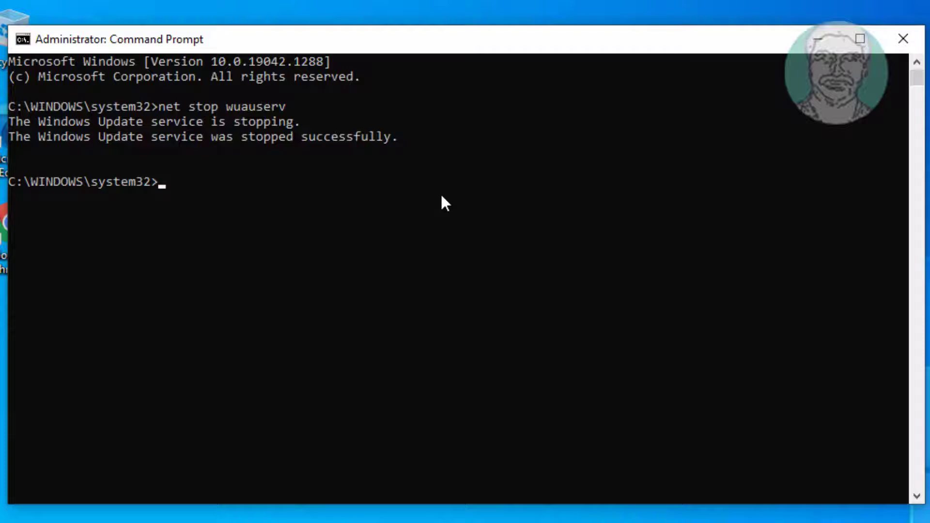
type("net stop c")
type("ryptsvc")
key("Return")
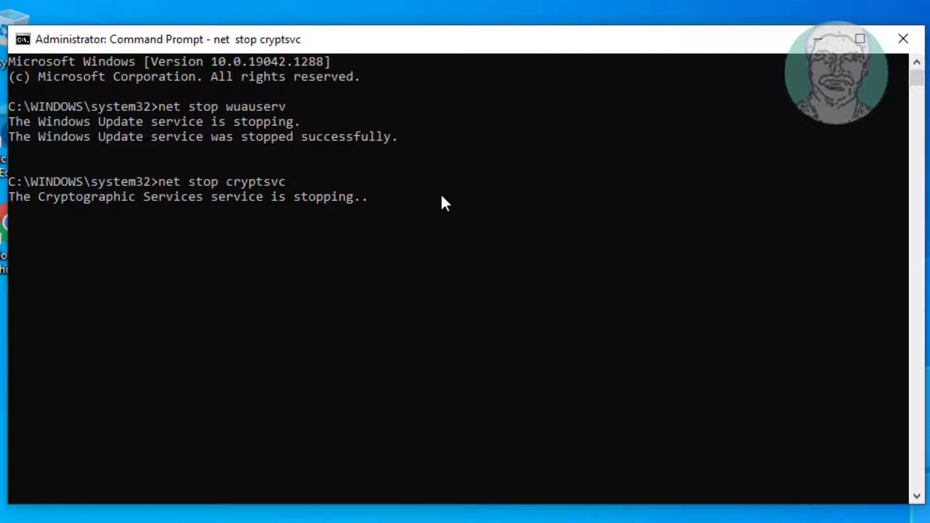
type("net s")
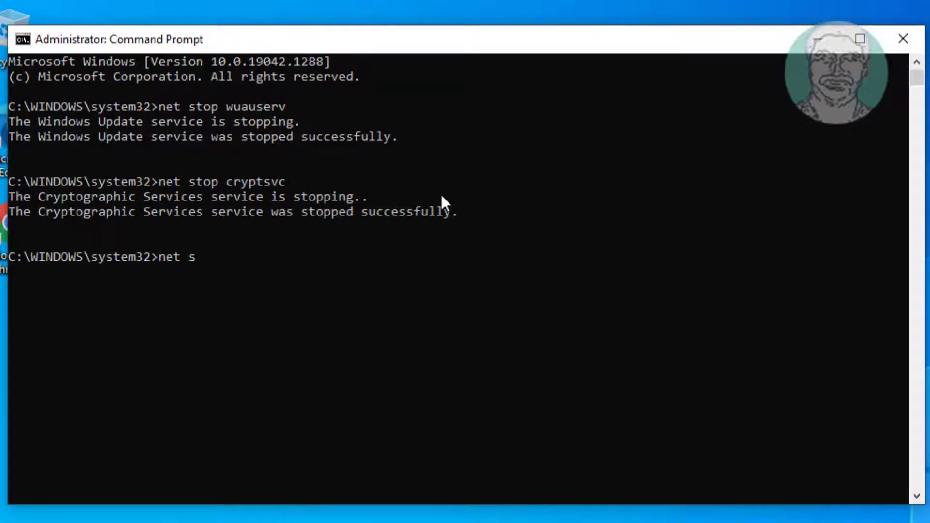
type("top b")
type("its")
key("Return")
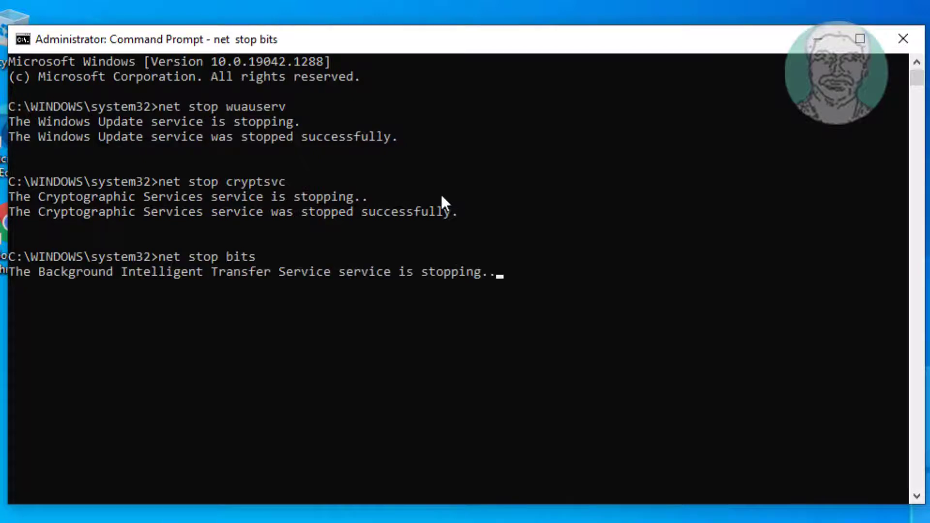
type("ren c:")
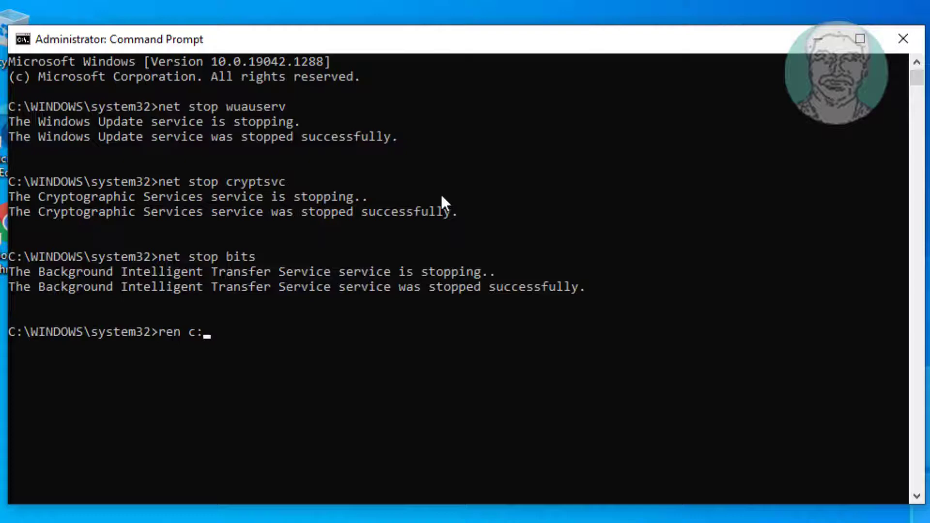
type("\\win")
type("dows\\sof")
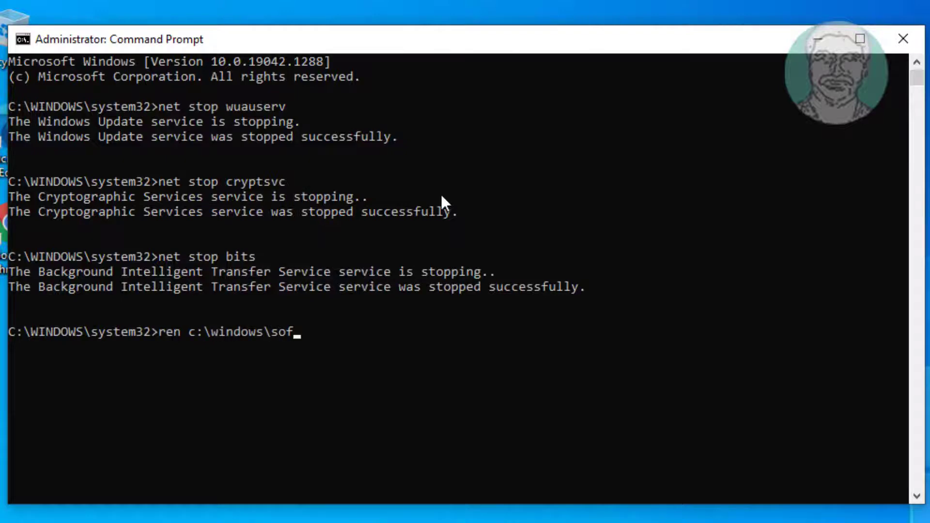
type("twaredist")
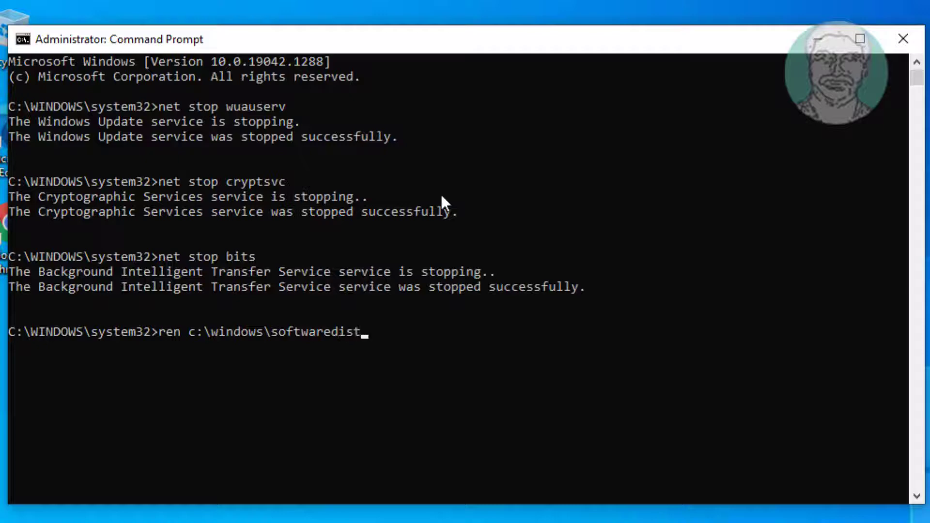
type("ribution")
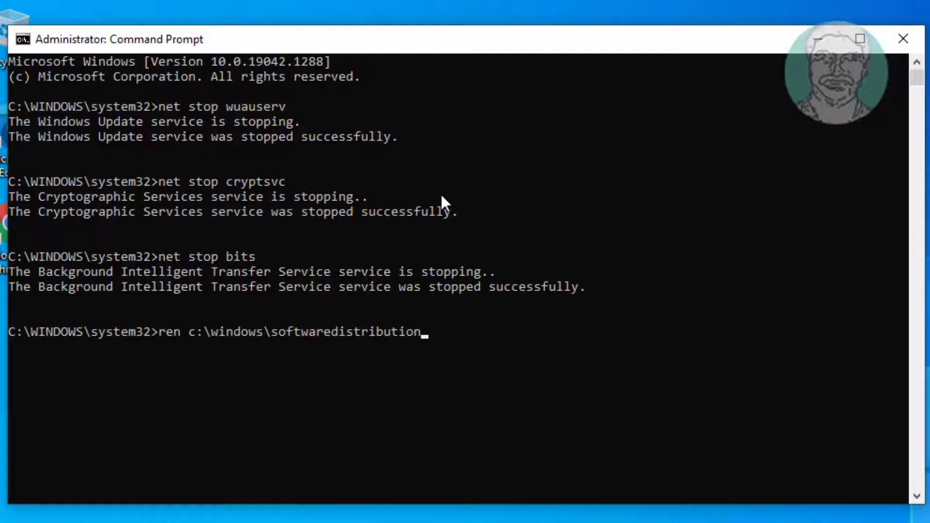
type(" softwared")
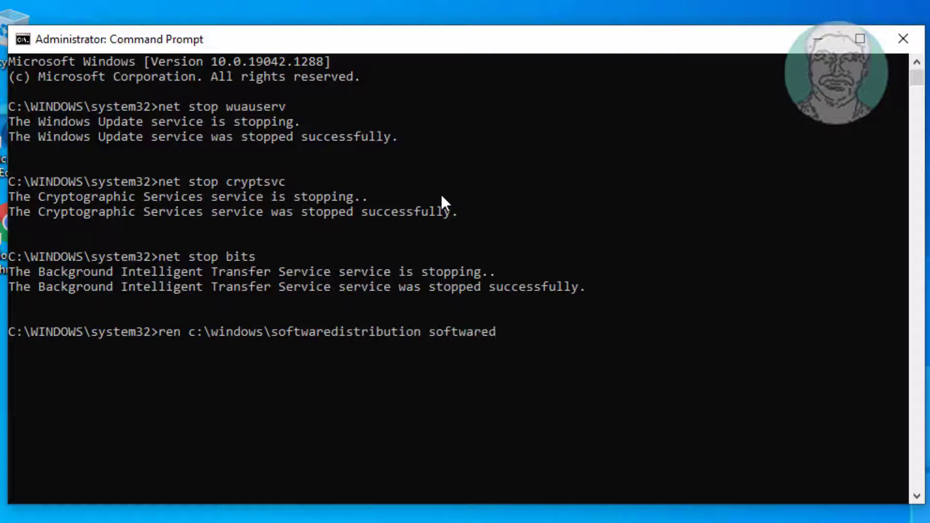
type("istribut")
type("ion.old")
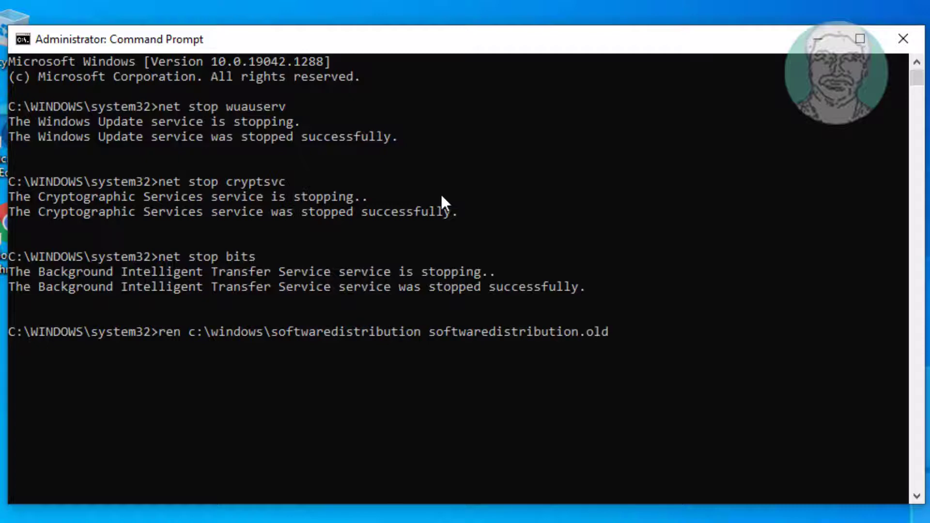
Rename c:\windows\softwaredistribution to softwaredistribution.old and system32\catroot2 to catroot2.old.
key("Return")
type("r")
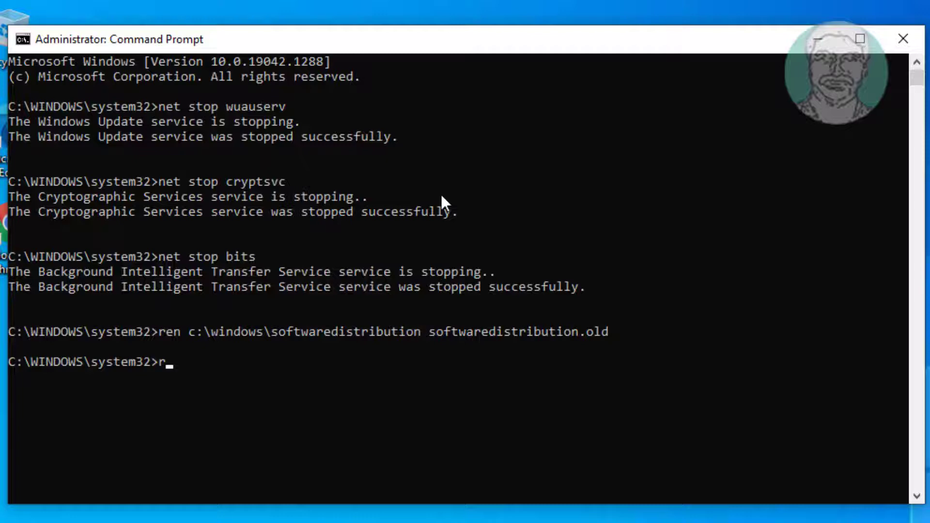
type("en c:")
type("\\windows")
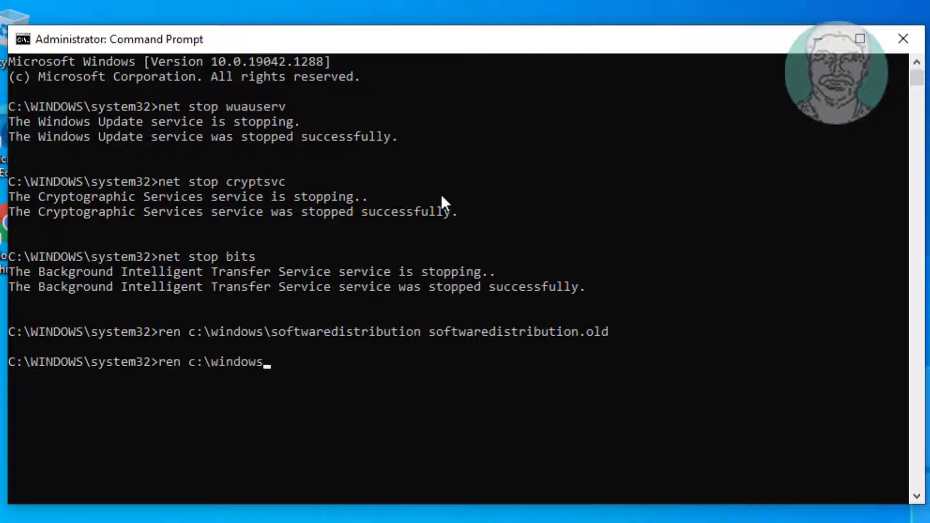
type("\\system")
type("32")
key("BackSpace")
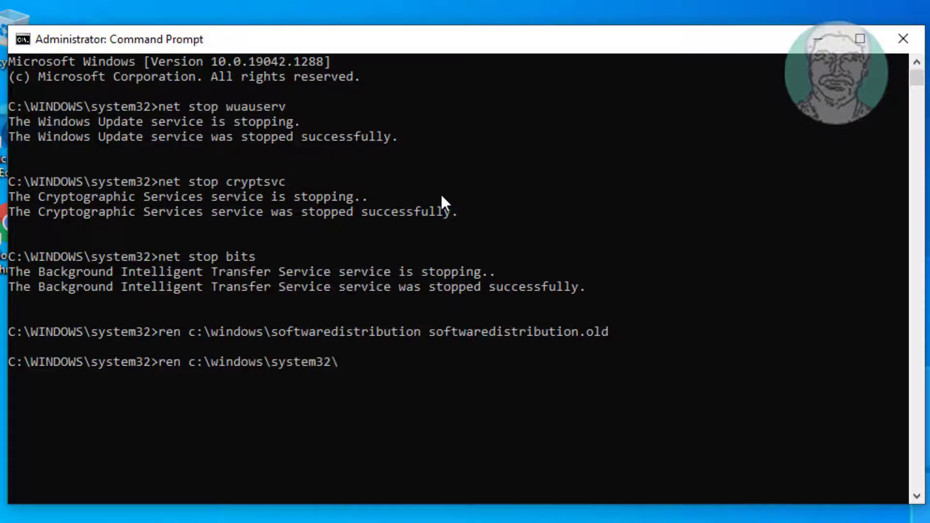
type("catroot")
type("2 catroot")
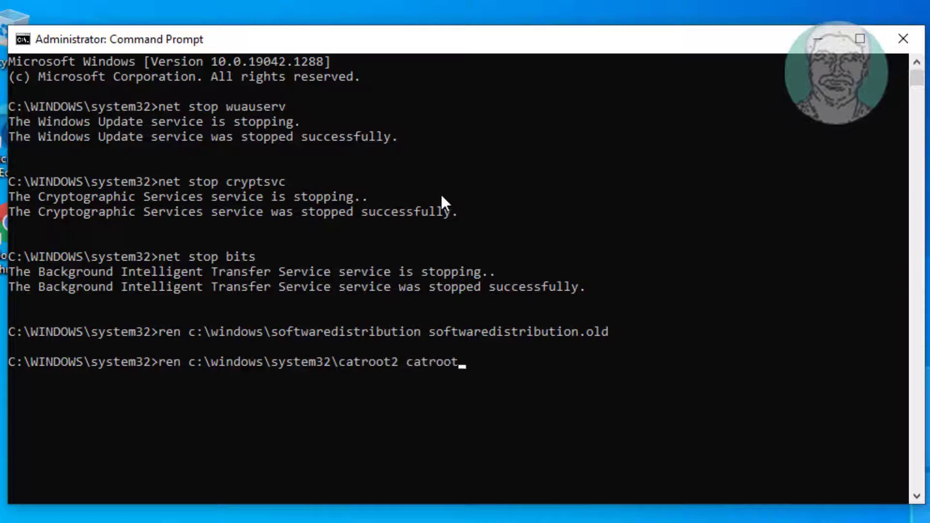
type("2.old")
key("Return")
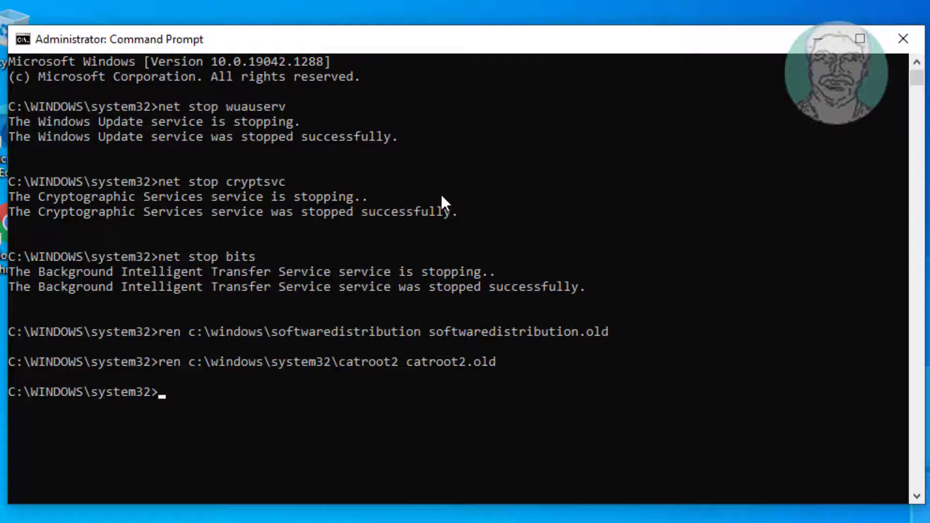
type("net s")
type("tart ")
type("wuau")
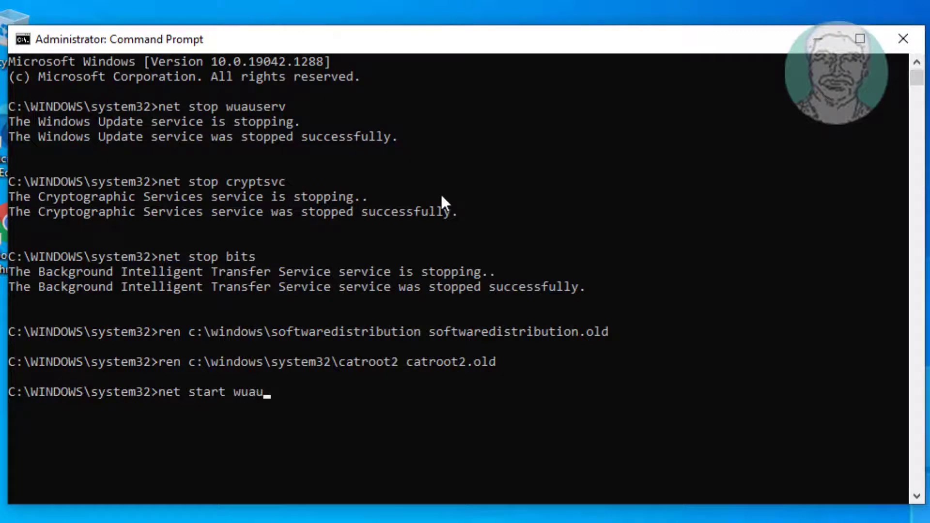
type("serv")
Run 'net start' for wuauserv, cryptsvc and bits, bringing all three services back up.
key("Return")
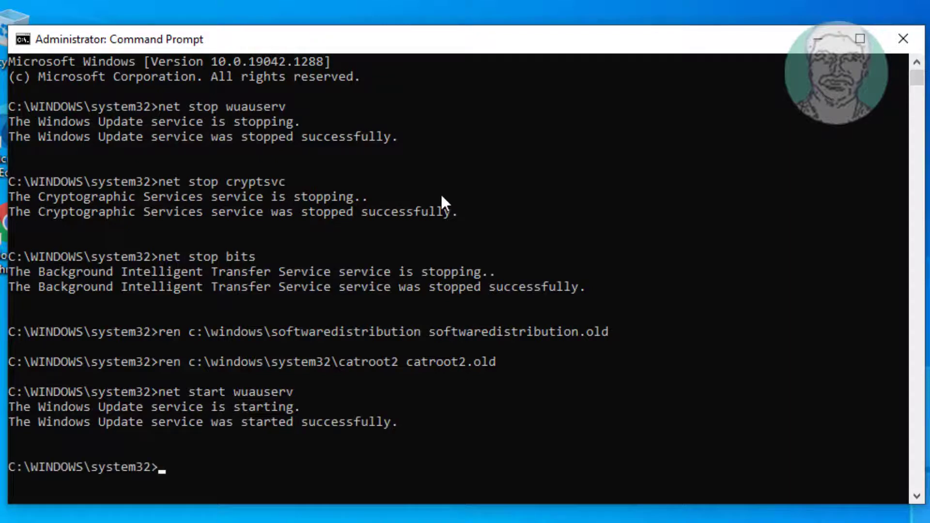
type("net sta")
type("rt crypt")
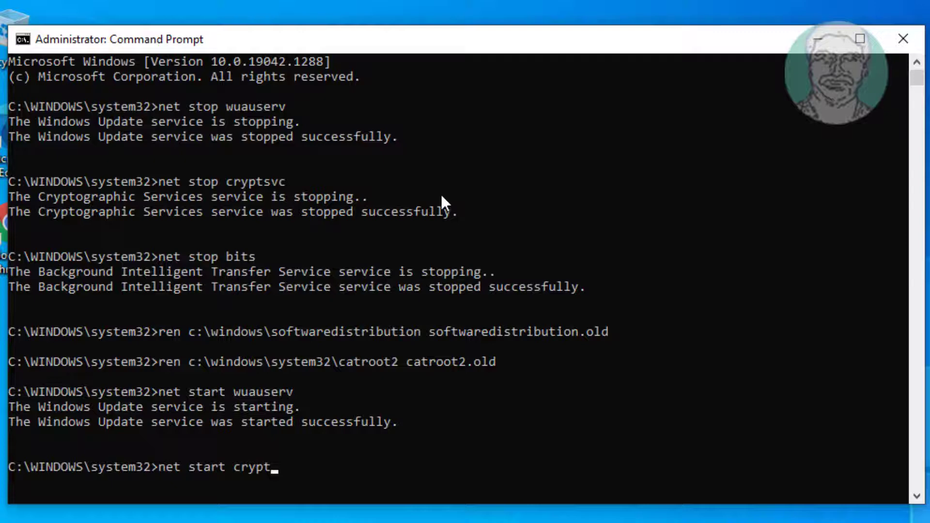
type("svc")
key("Return")
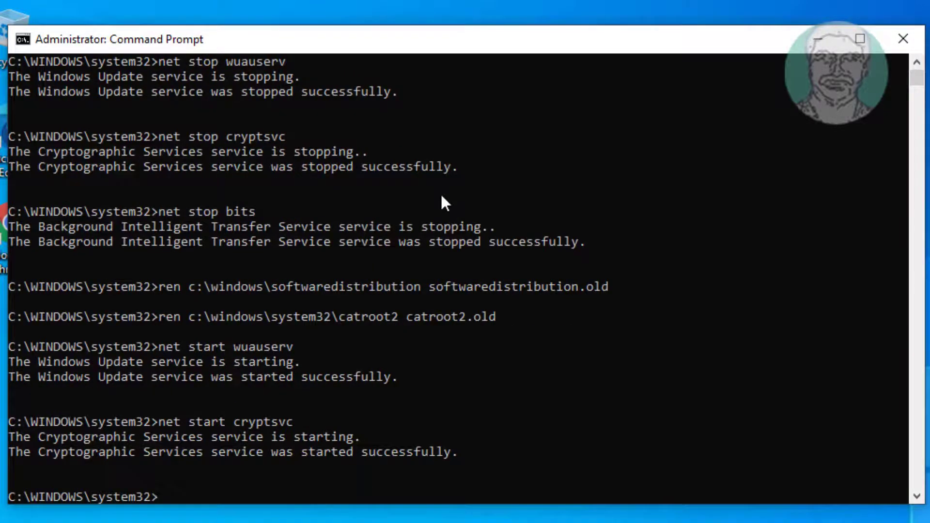
type("net start b")
type("its")
key("Return")
type("exit")
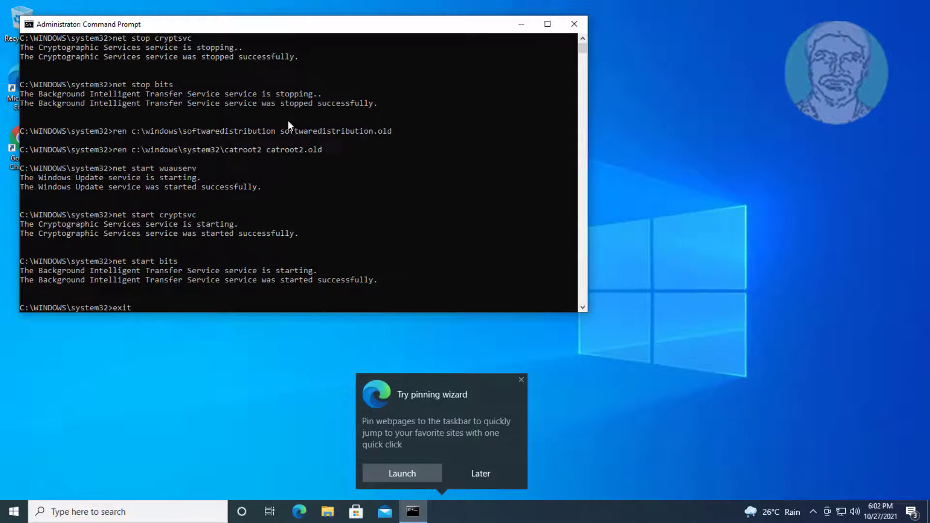
Exit Command Prompt and restart the computer from Start > Power.
key("Return")
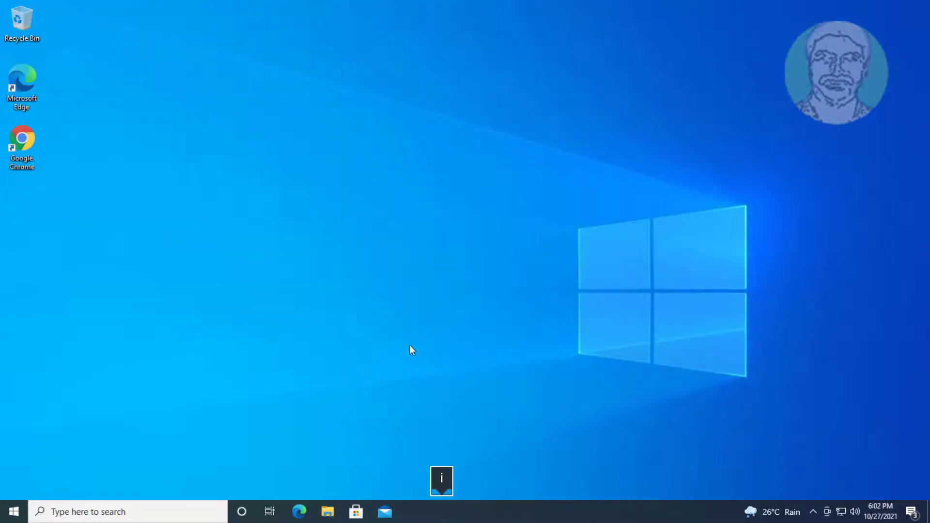
left_click(15, 511)
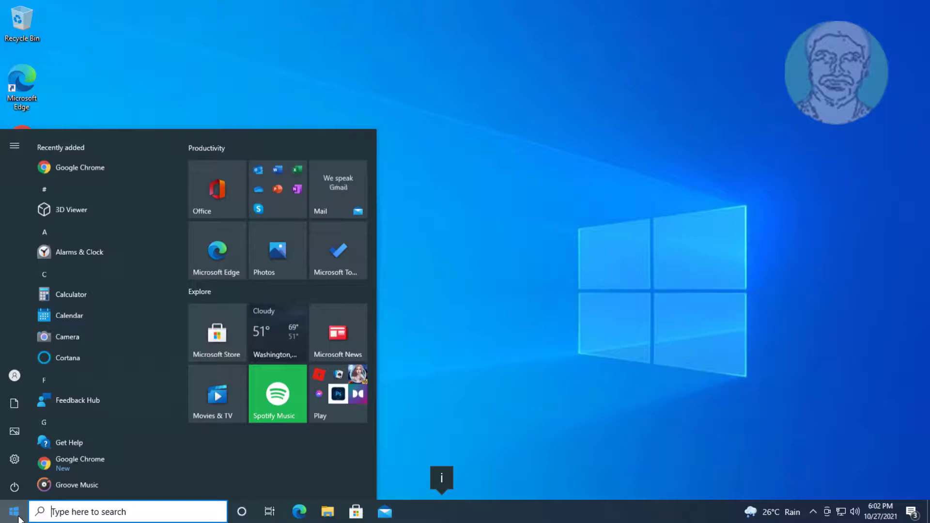
left_click(15, 485)
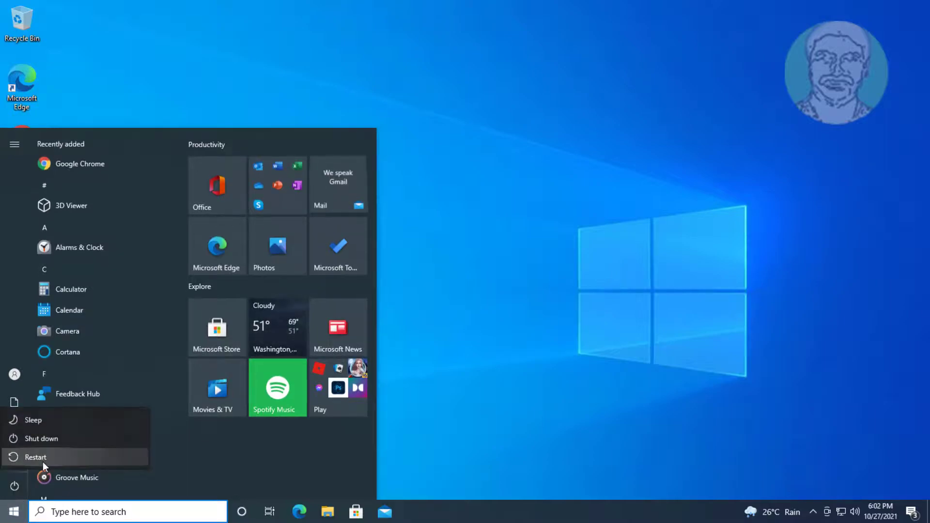
left_click(64, 454)
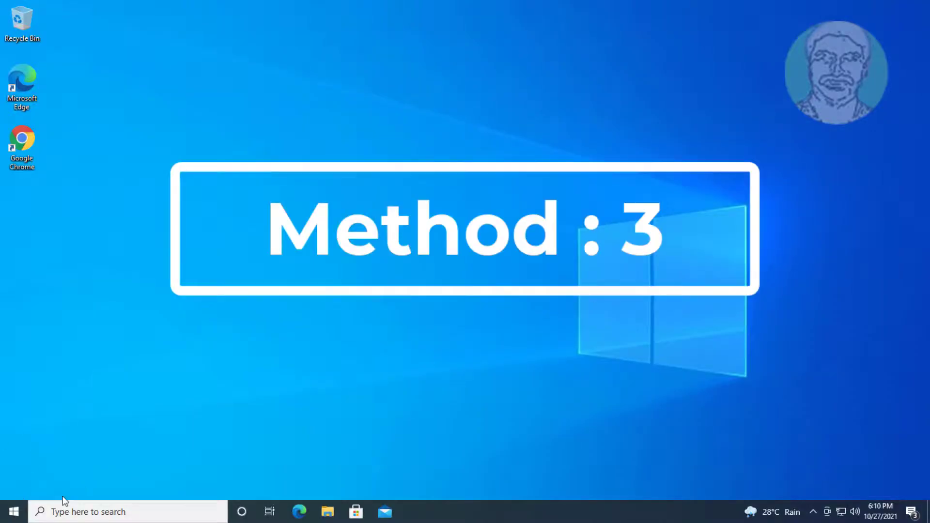
Go to Settings > Apps, search the list for 'store' and select the Microsoft Store entry.
left_click(13, 513)
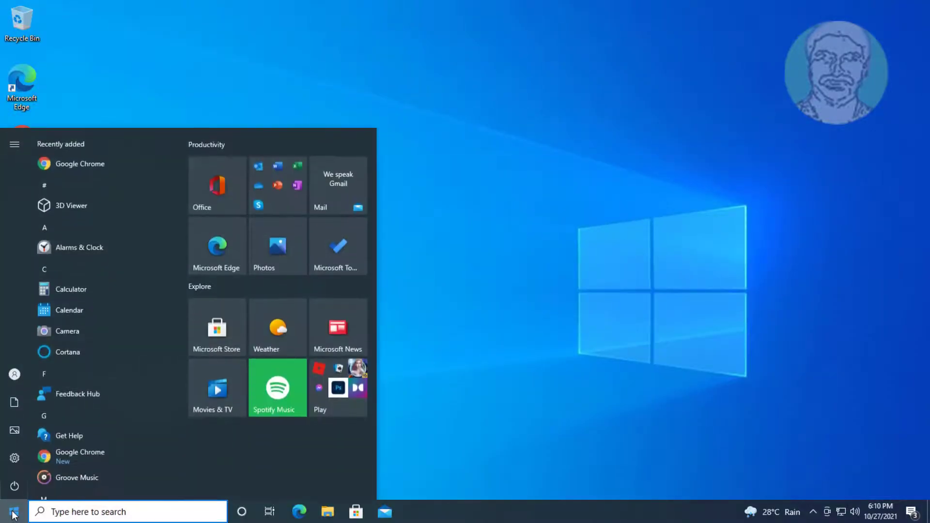
left_click(24, 458)
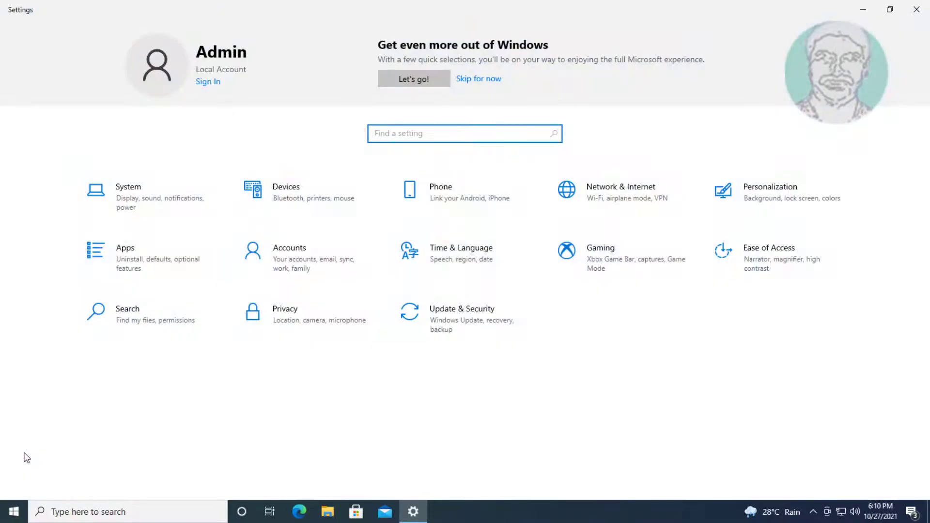
left_click(156, 263)
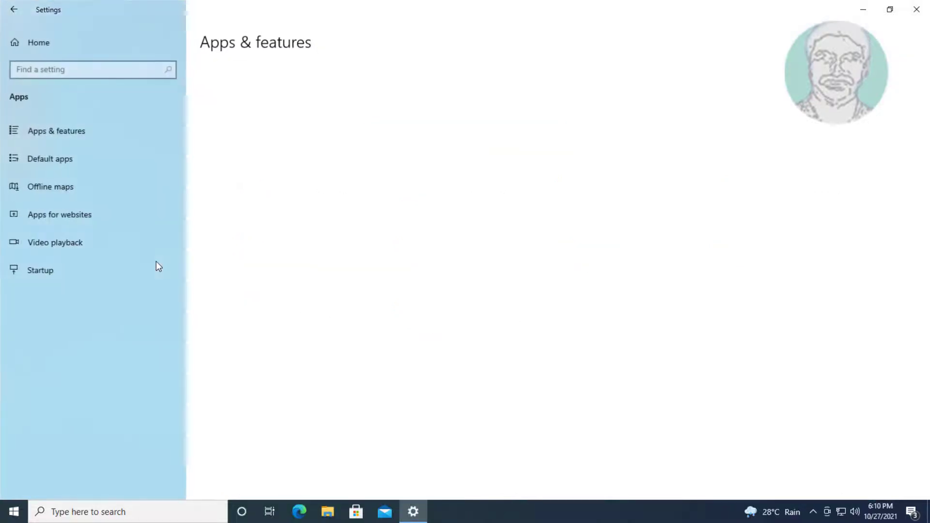
left_click(268, 262)
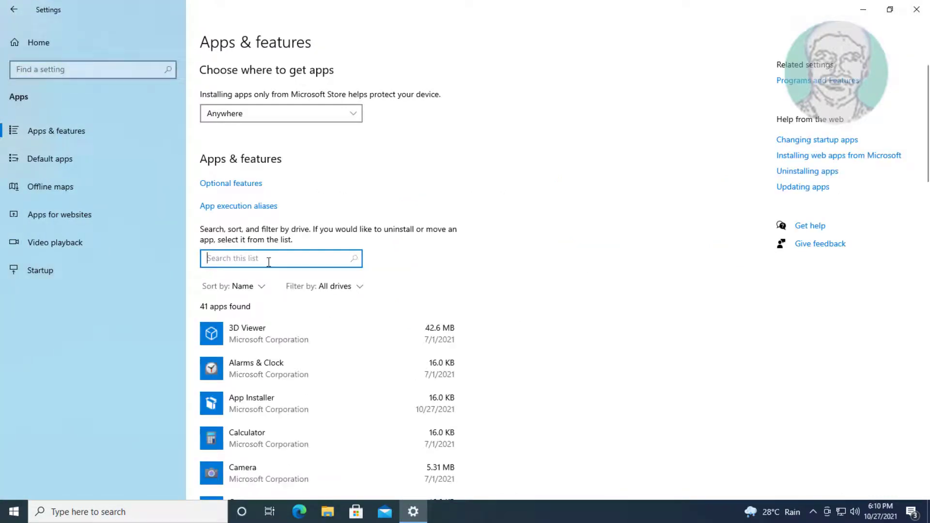
type("sto")
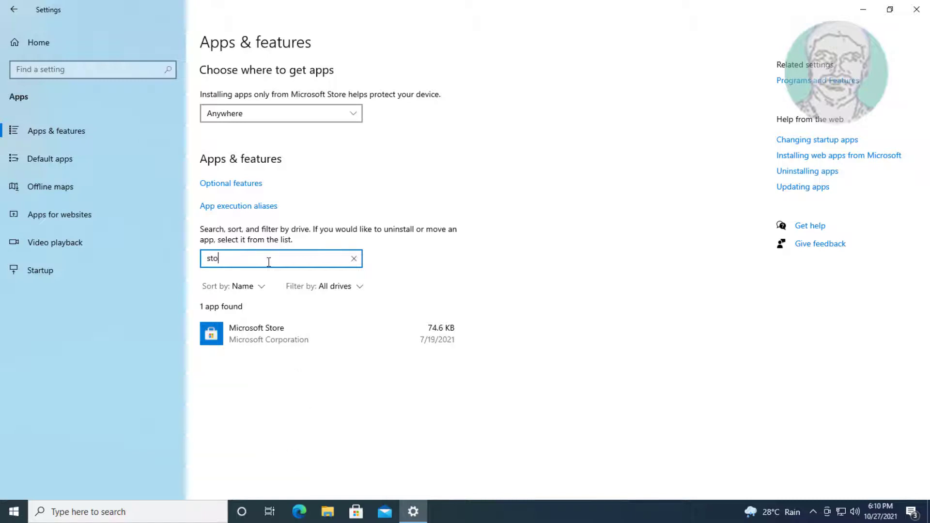
type("re")
left_click(270, 330)
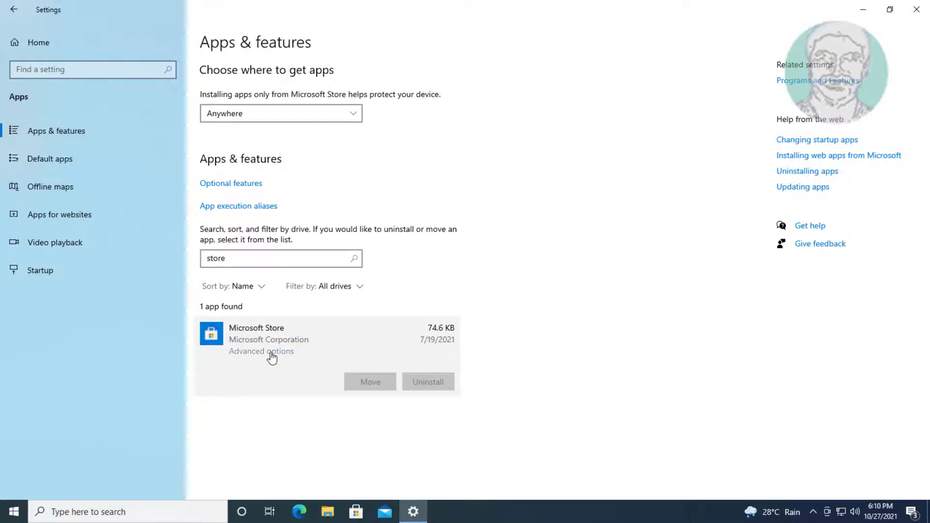
Reset the Microsoft Store app from its Advanced options and confirm, then return to the desktop.
left_click(270, 354)
scroll(270, 358, "down", 5)
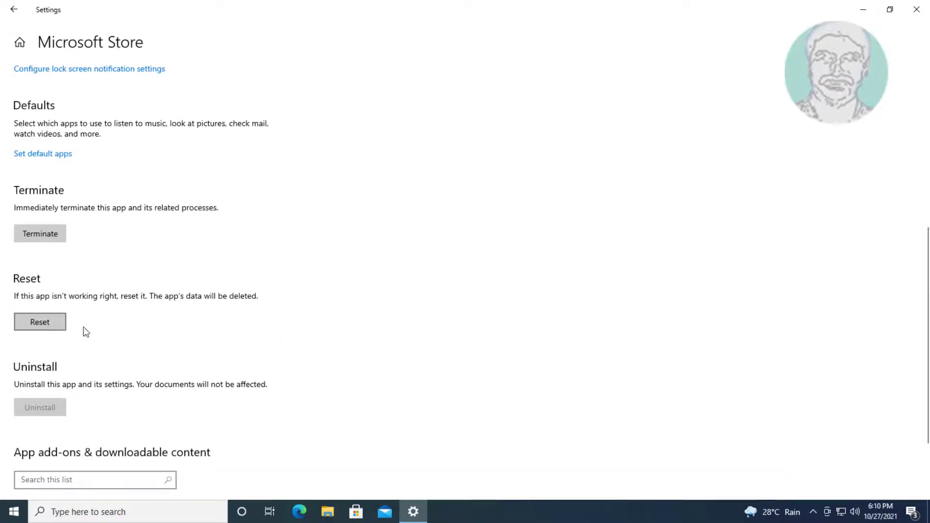
left_click(35, 316)
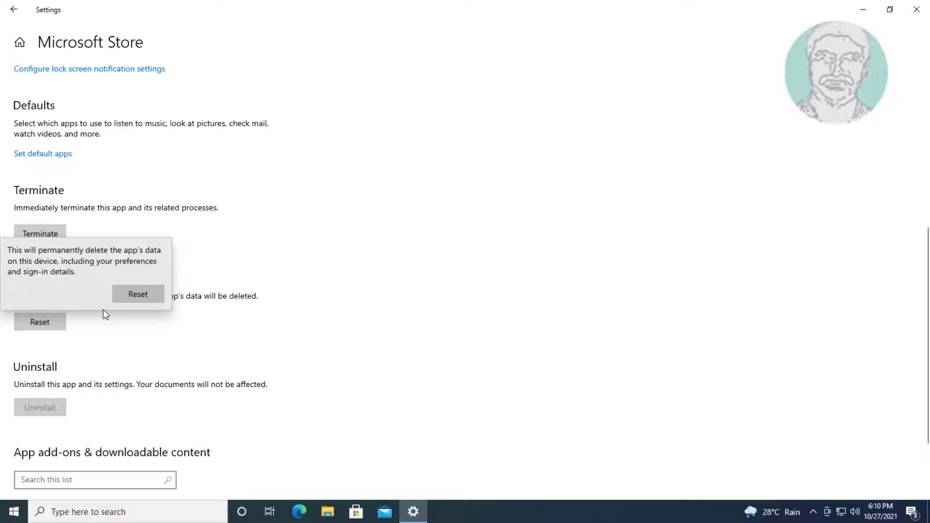
left_click(150, 294)
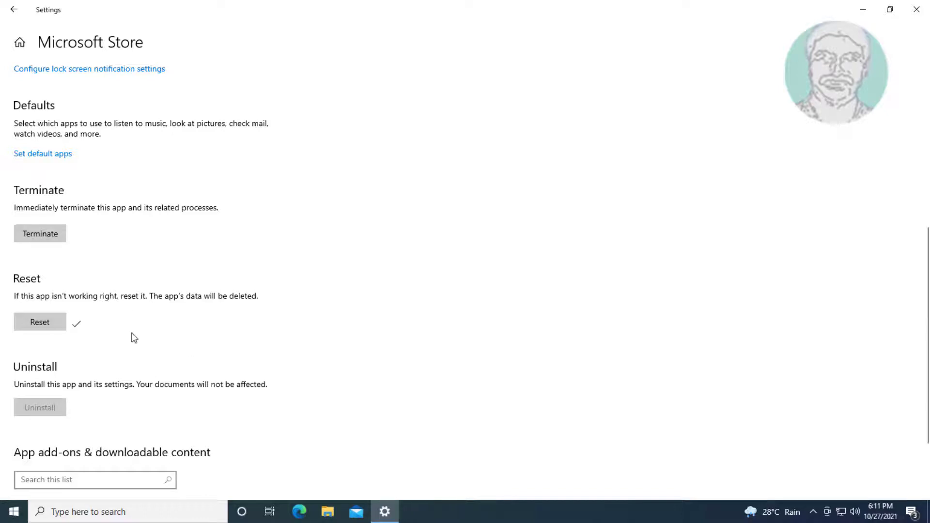
left_click(916, 10)
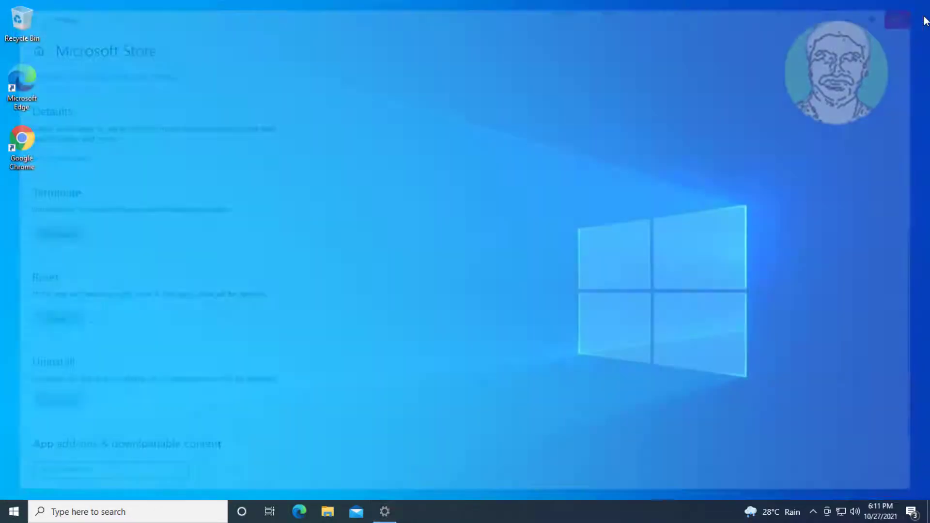
Run wsreset from the Run dialog and dismiss the Store window it reopens.
right_click(11, 518)
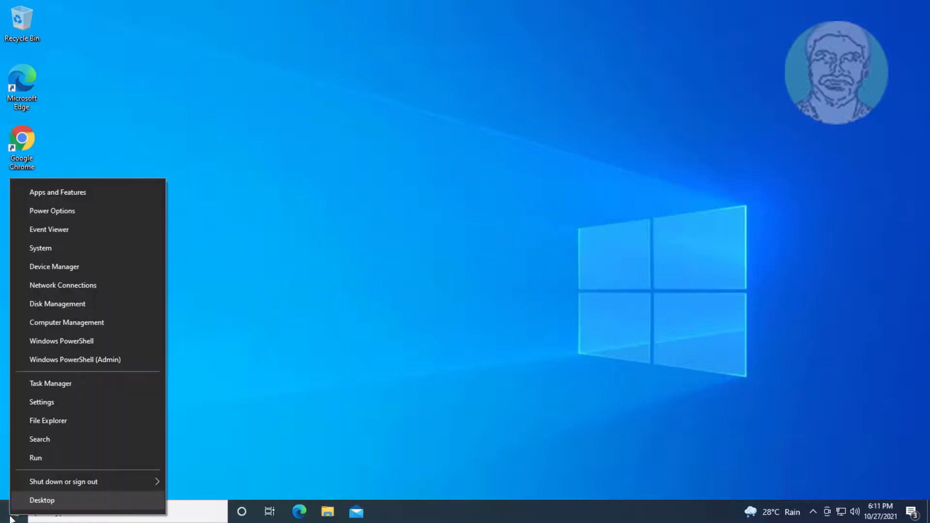
left_click(34, 458)
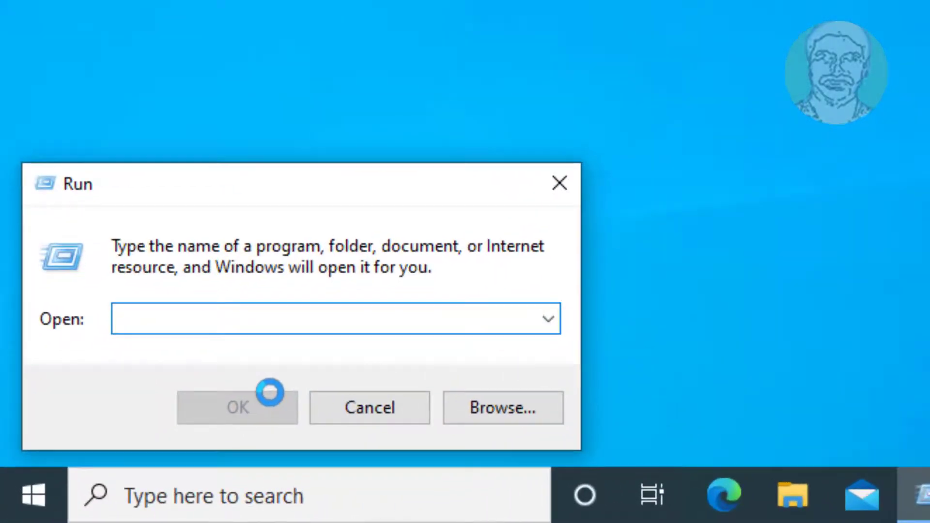
type("wsrese")
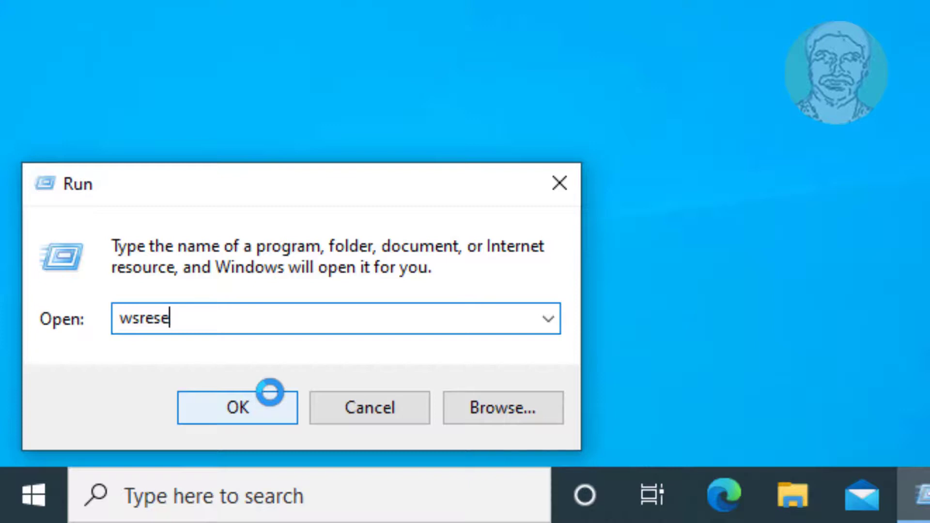
type("t")
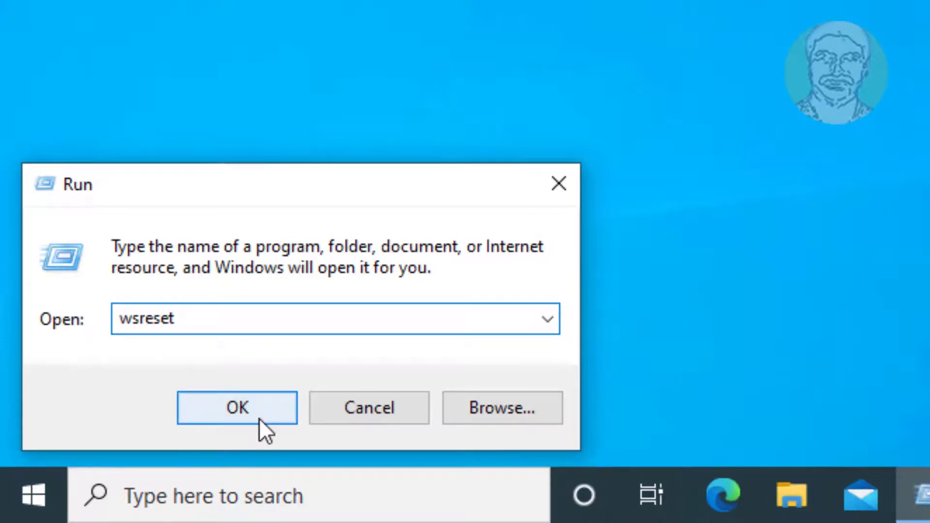
left_click(240, 411)
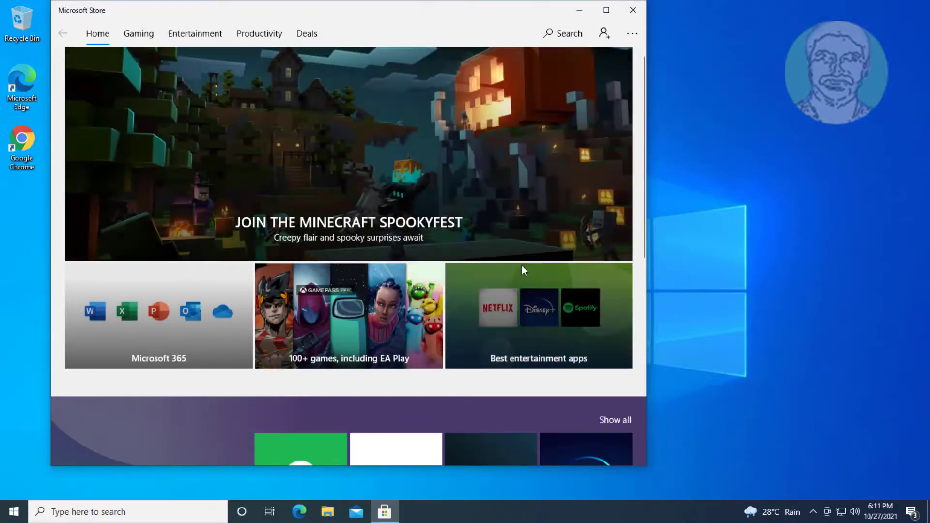
left_click(633, 10)
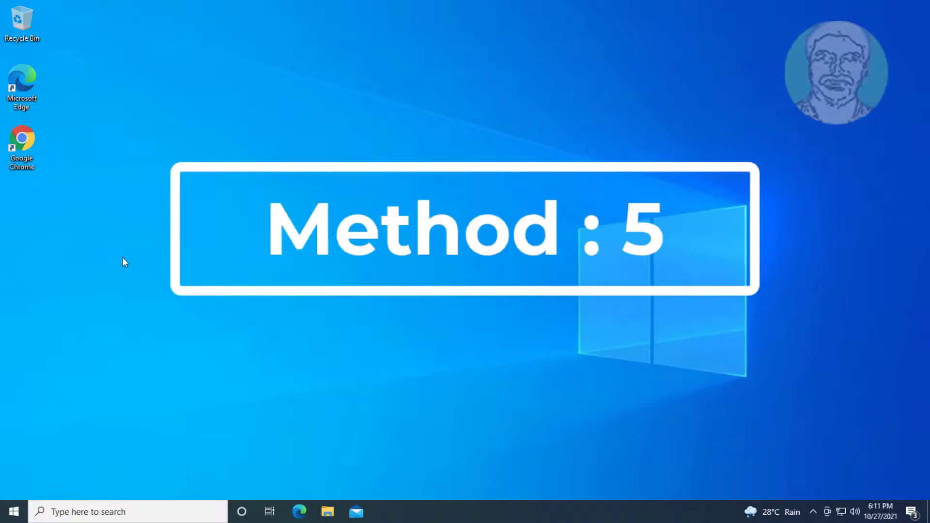
Search Google for 'windows 10 download' in a maximized Chrome window.
left_click(28, 138)
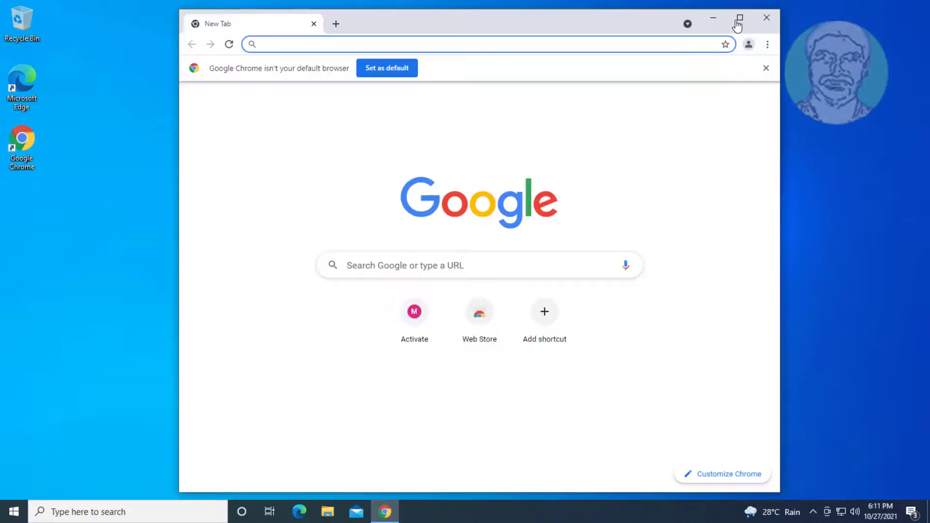
left_click(740, 19)
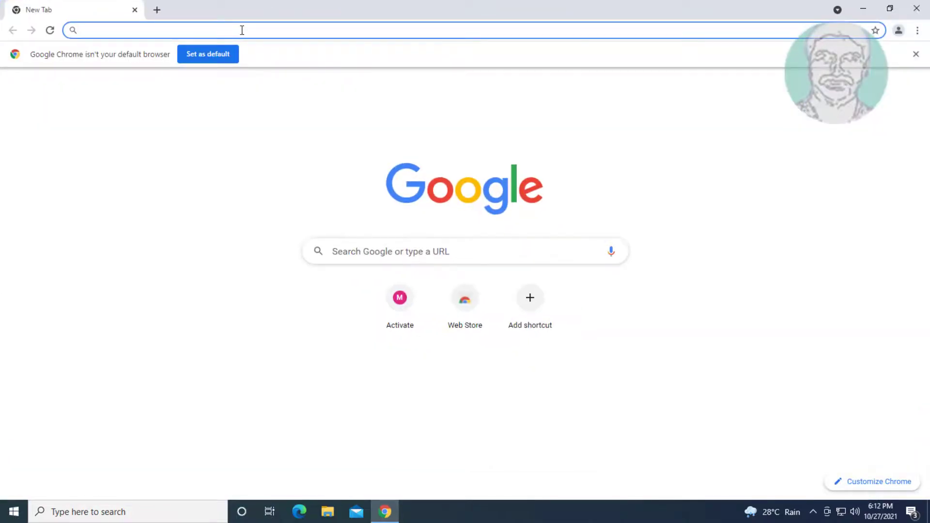
type("windows ")
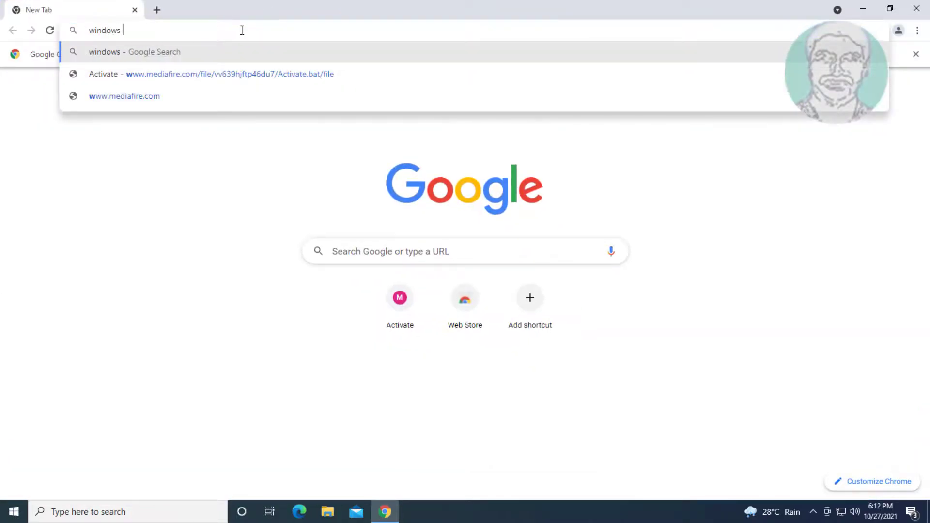
type("10 download")
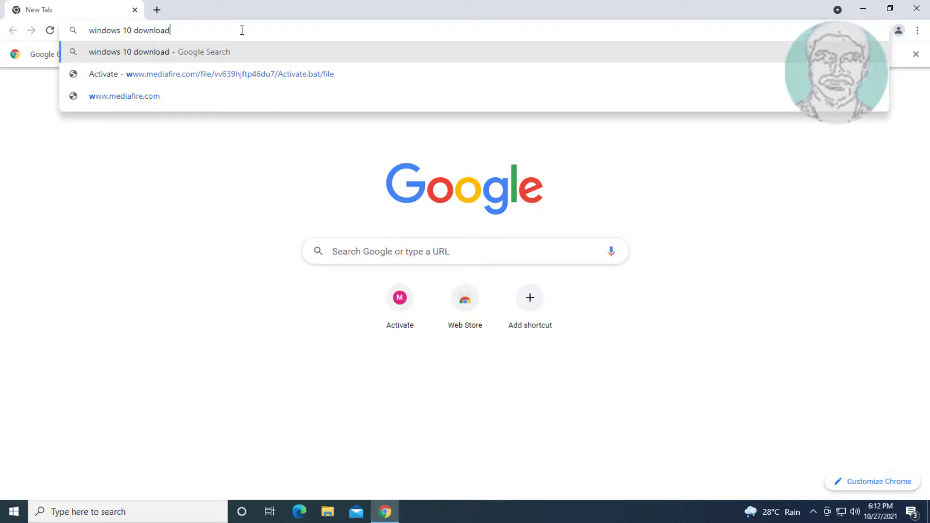
key("Return")
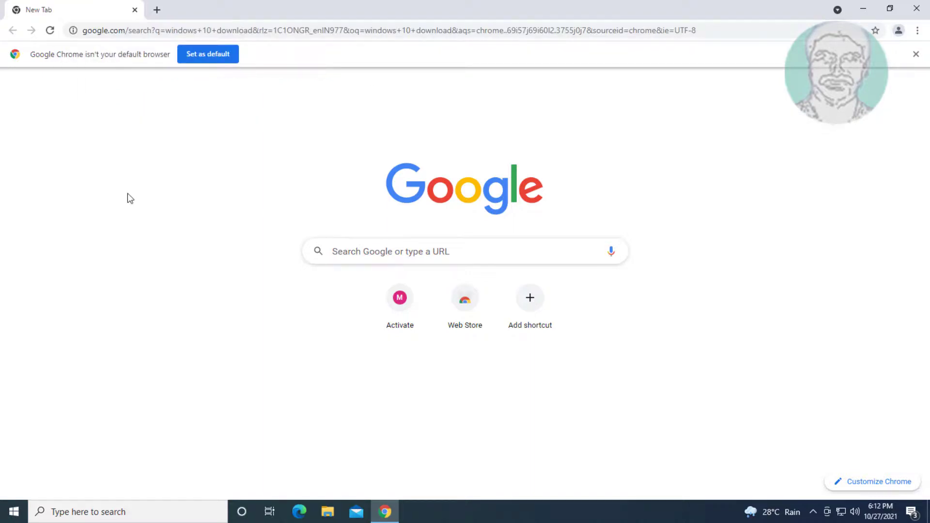
left_click(915, 54)
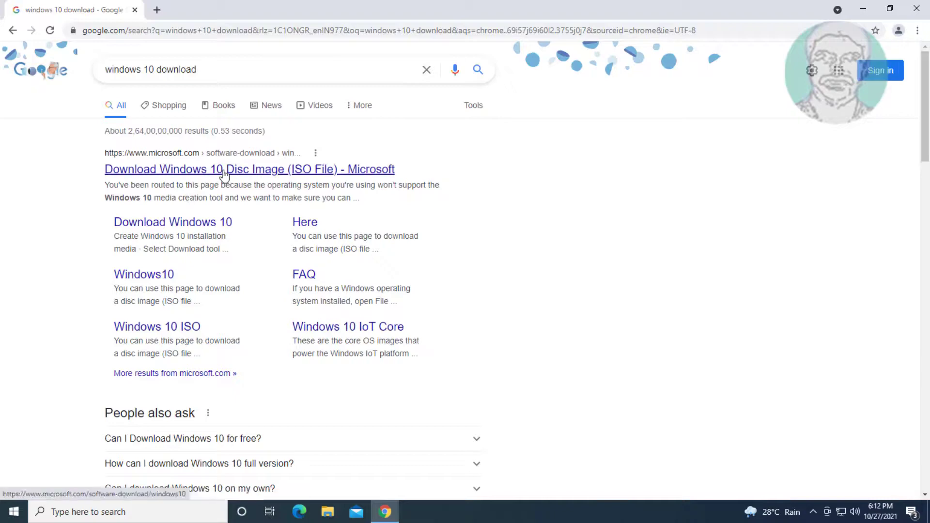
Download the Media Creation Tool from Microsoft's page, launch it with UAC approval, and minimize Chrome.
left_click(223, 172)
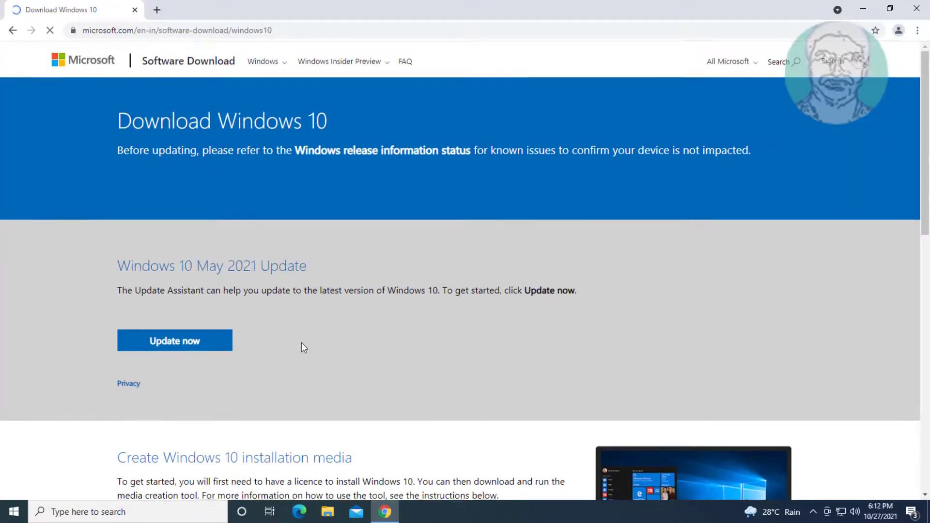
scroll(302, 343, "down", 2)
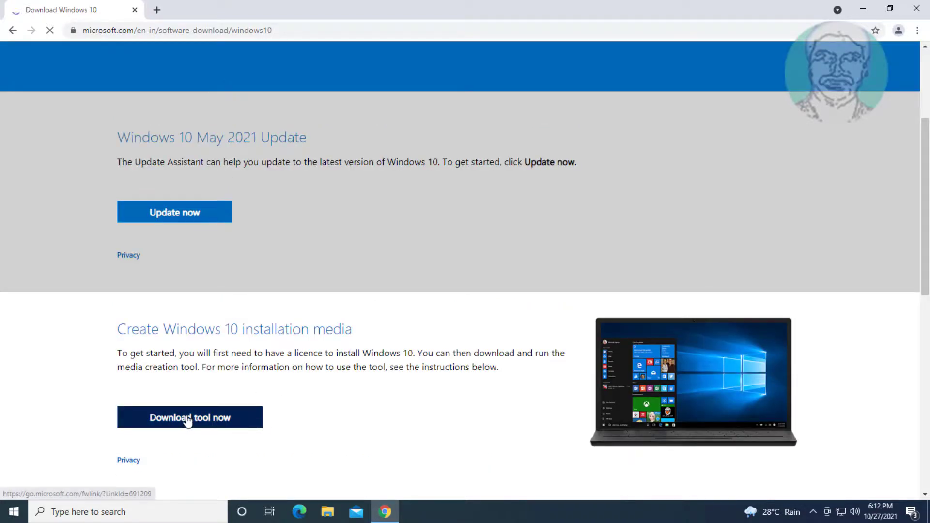
left_click(188, 420)
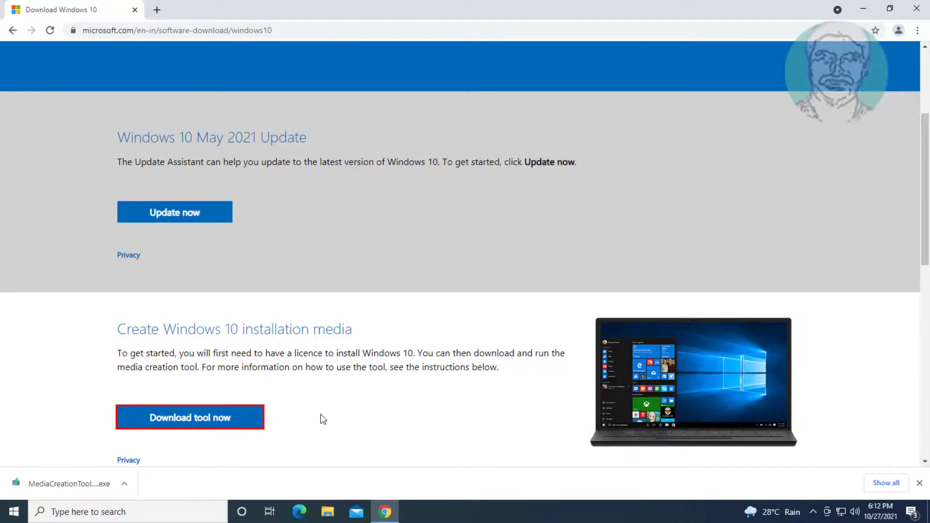
left_click(70, 484)
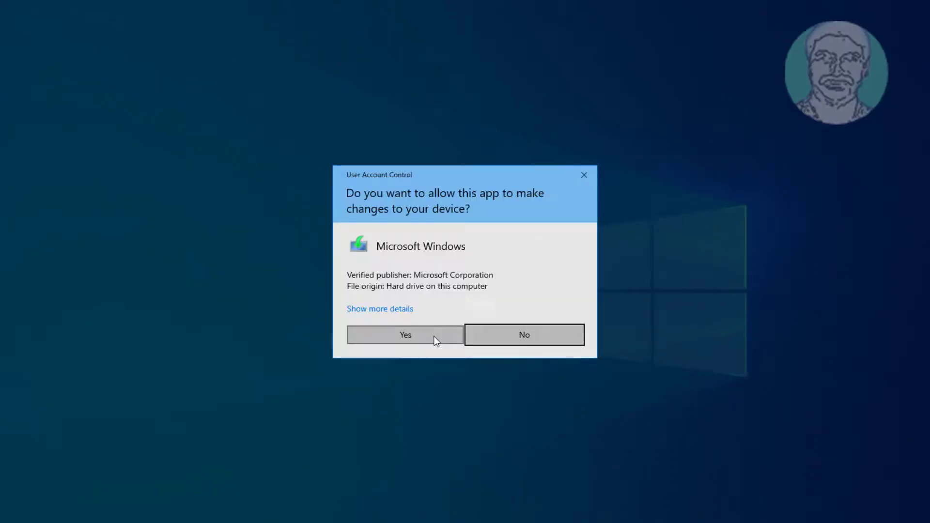
left_click(434, 338)
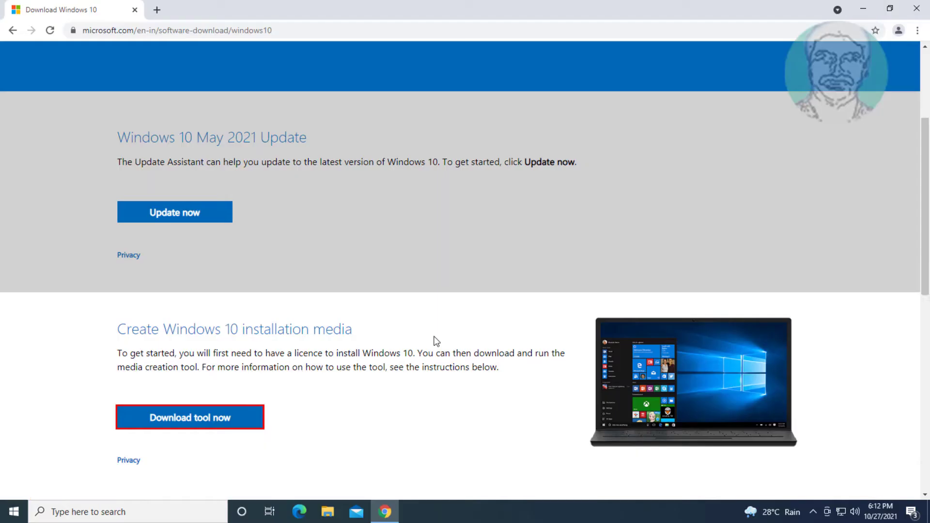
left_click(862, 10)
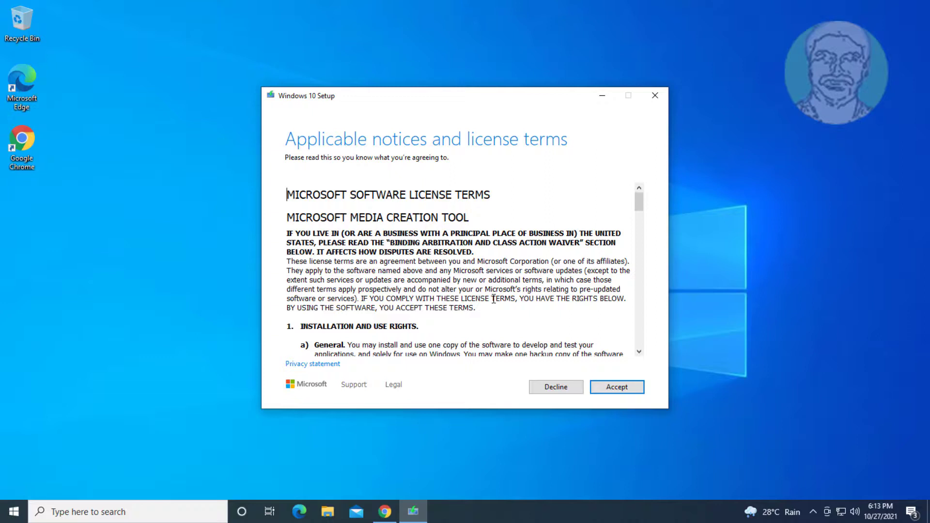
Accept both license agreements and choose Upgrade this PC now, keeping files and apps.
left_click(615, 387)
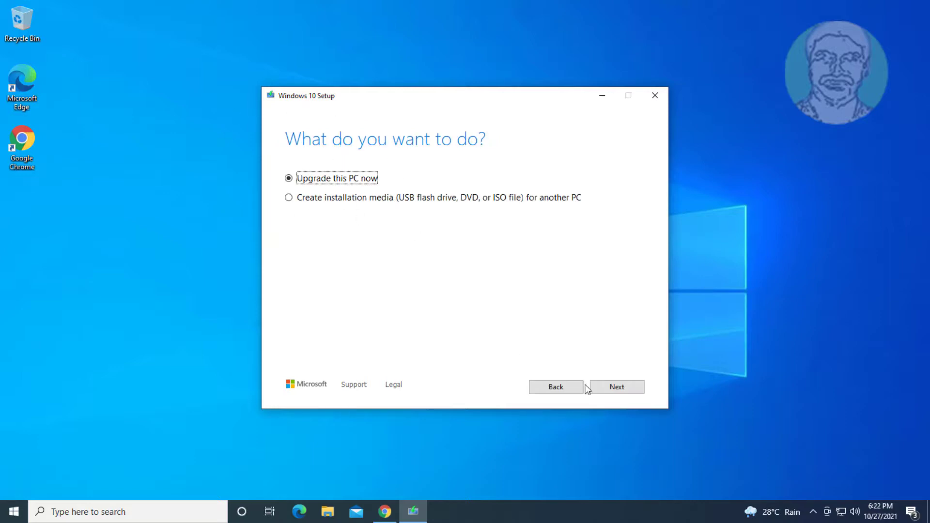
left_click(610, 387)
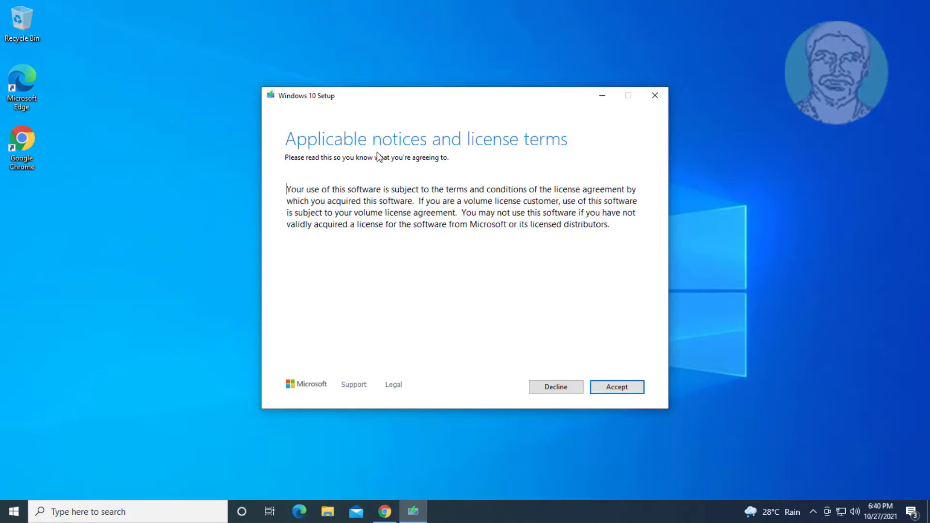
left_click(622, 388)
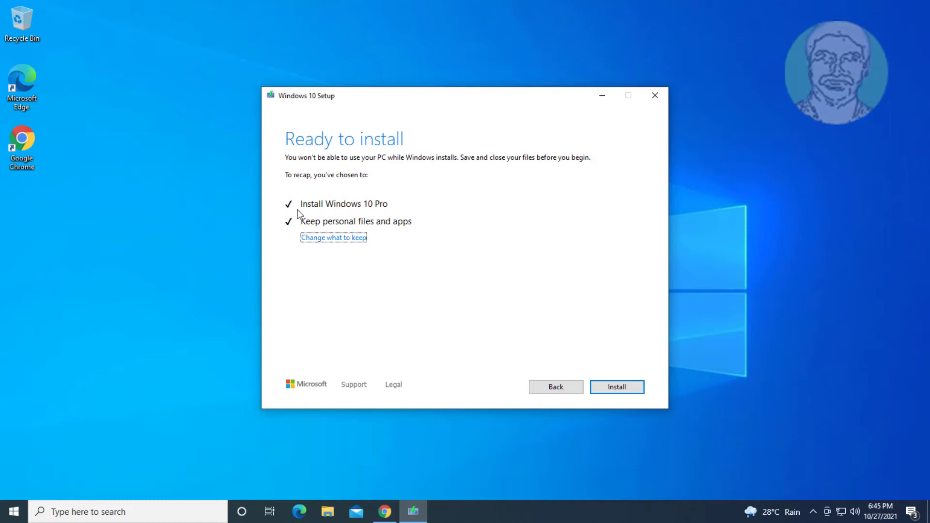
Start the Windows 10 upgrade installation from the Ready to install summary.
left_click(613, 385)
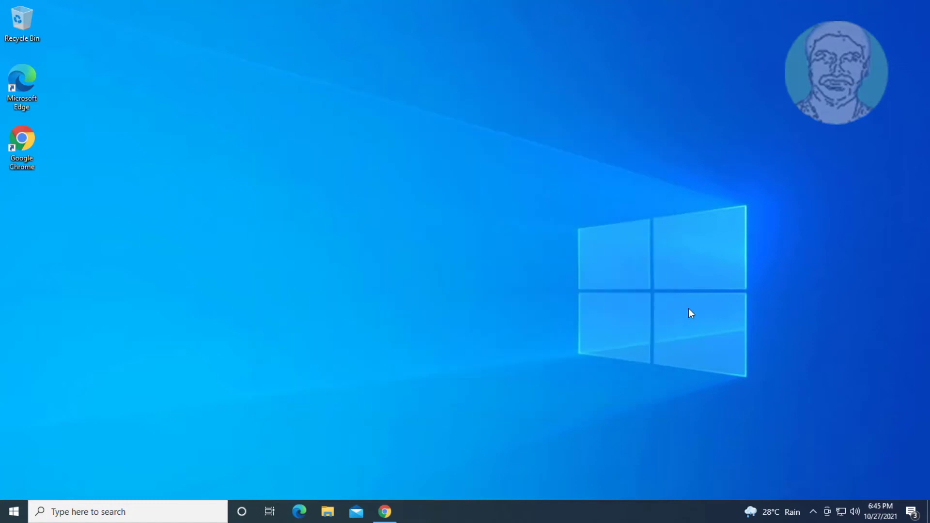